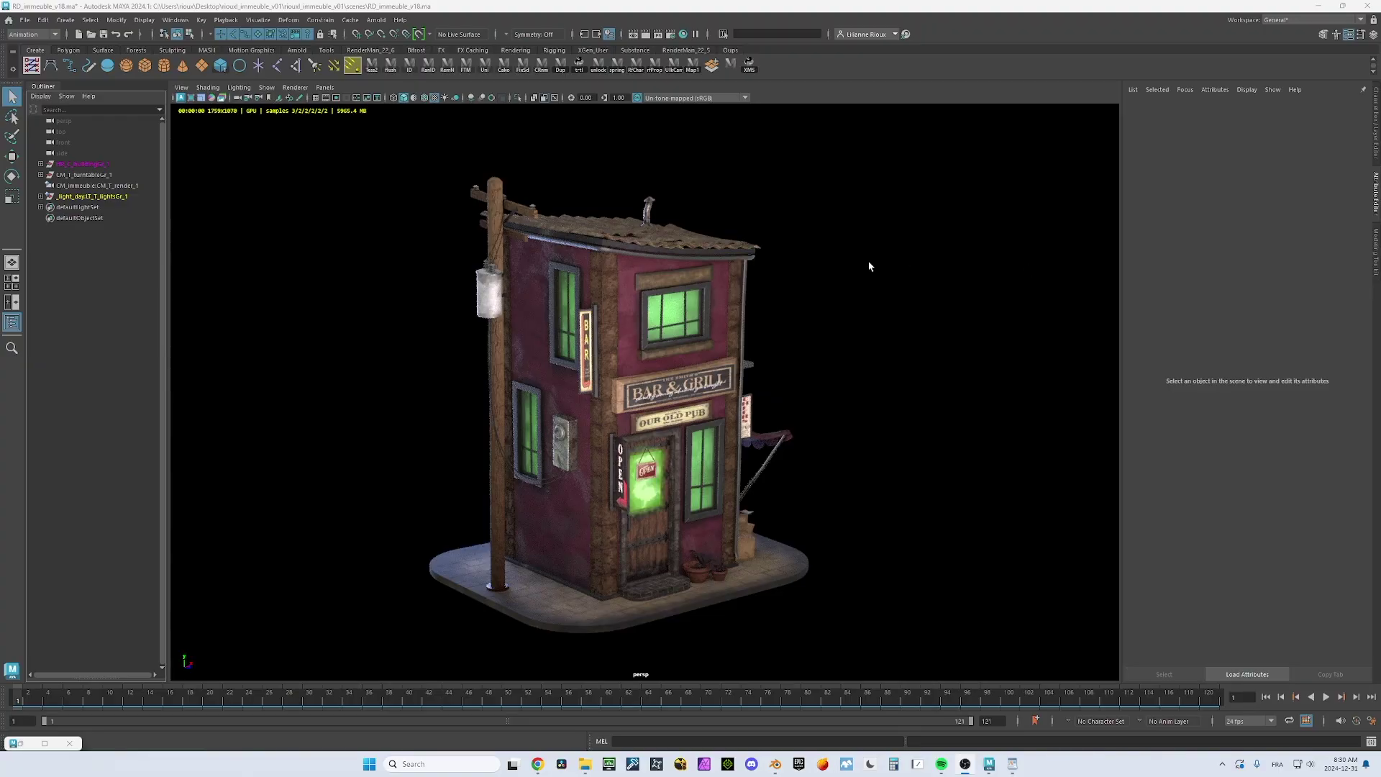
- Open Hypershade to view the columns material's shader network, and minimise the window
left_click(830, 239)
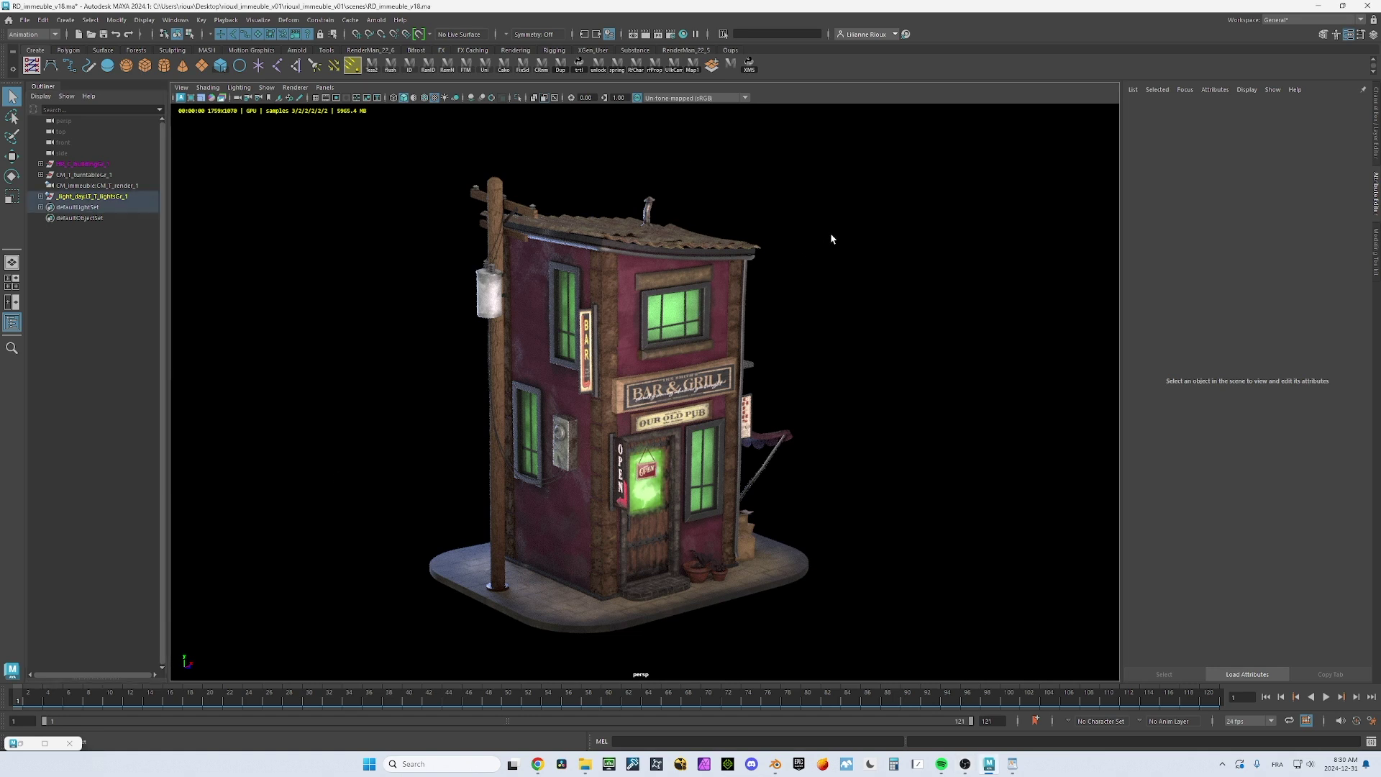
right_click_drag(831, 239, 797, 257)
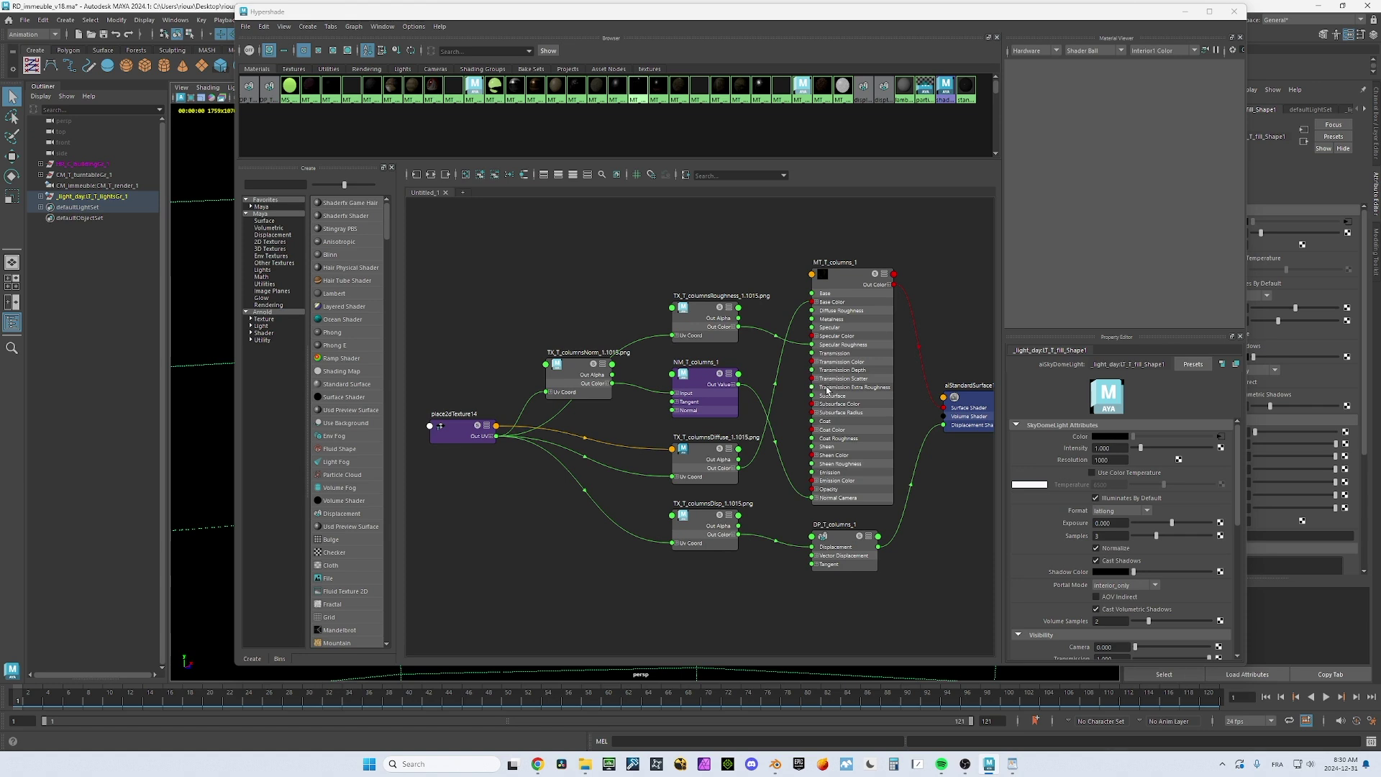
left_click_drag(1128, 13, 1106, 20)
left_click(1163, 20)
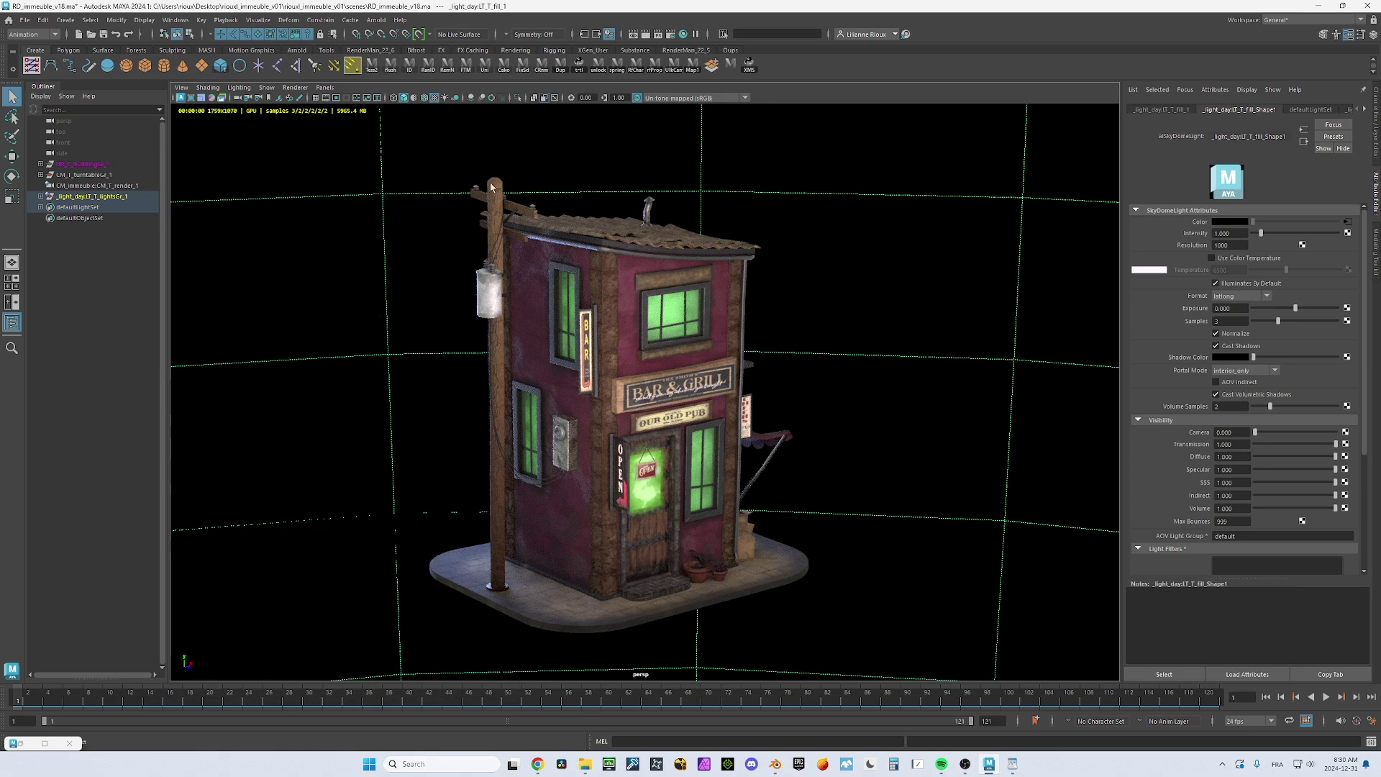
- Open the Script Editor and load the MayaExportShaders.py script
left_click(1371, 742)
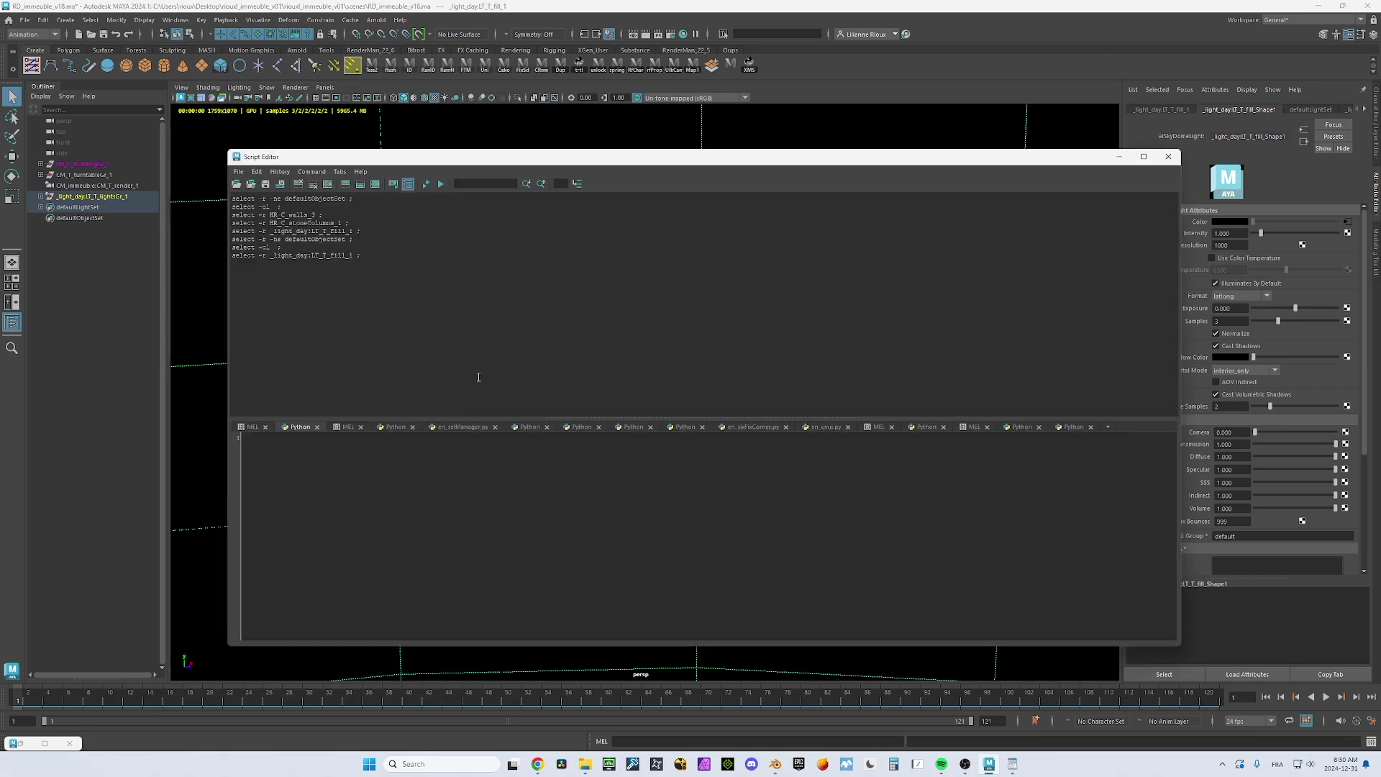
left_click(239, 172)
left_click(239, 172)
left_click(239, 172)
left_click(262, 191)
scroll(533, 317, "down", 10)
double_click(543, 331)
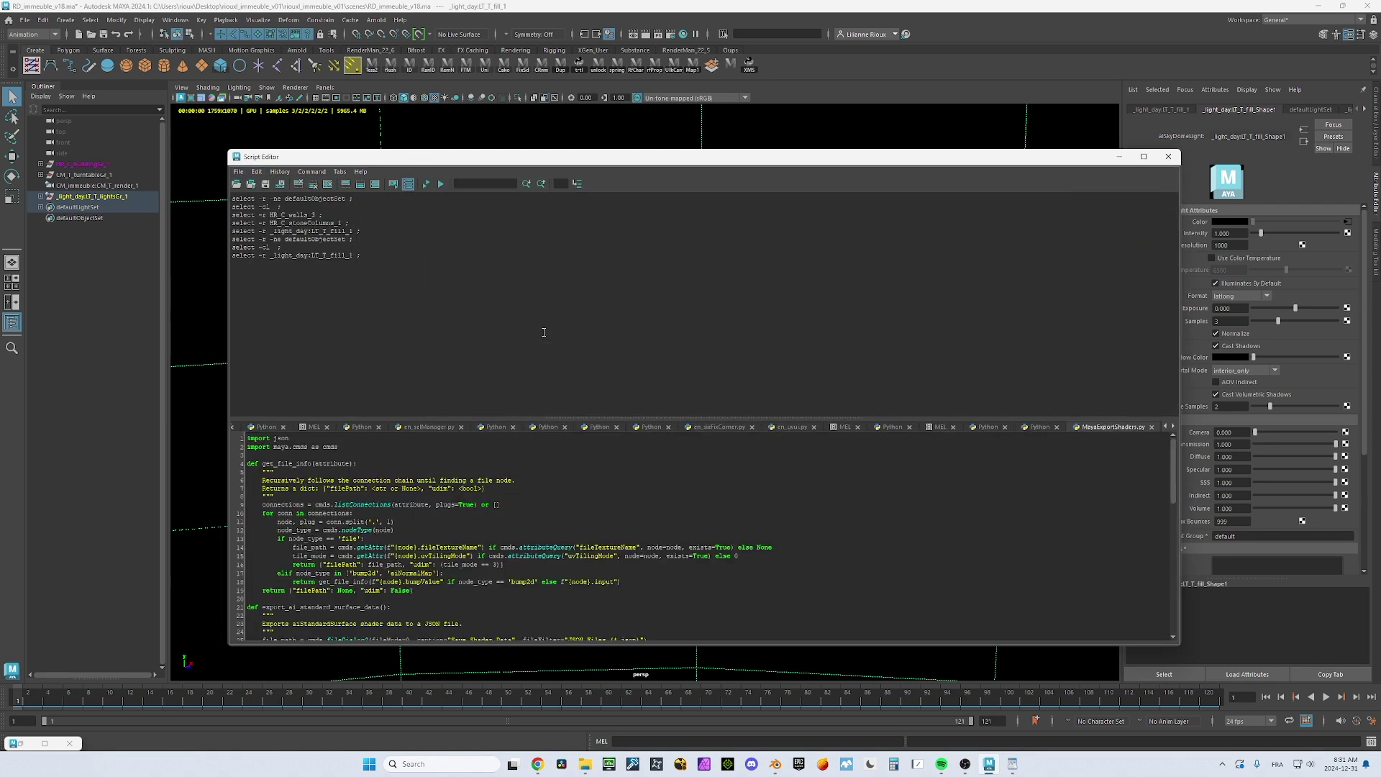
- Run the whole MayaExportShaders.py script and save the shader data to the Desktop as exportShaders.json
left_click(574, 481)
key("ctrl+a")
key("ctrl+Return")
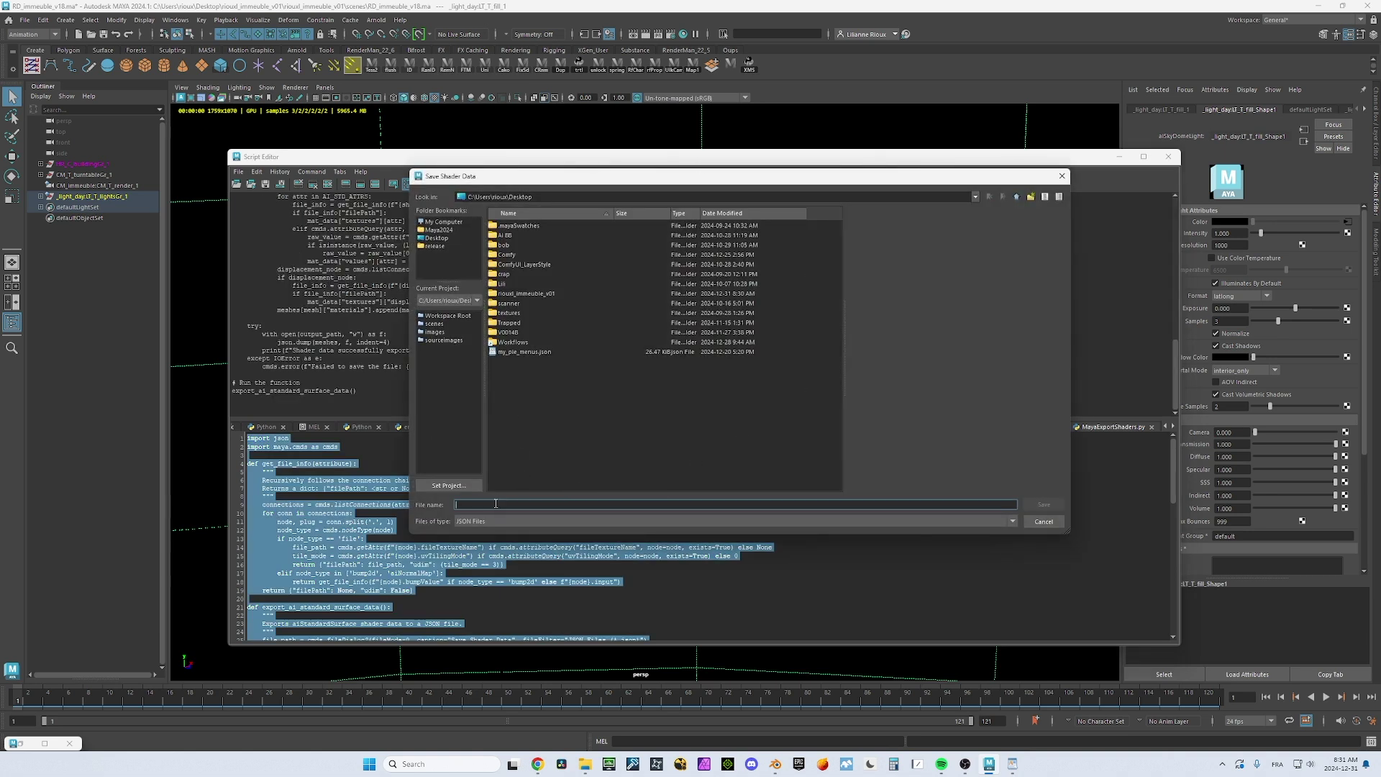
type("exportShaders")
left_click(1044, 505)
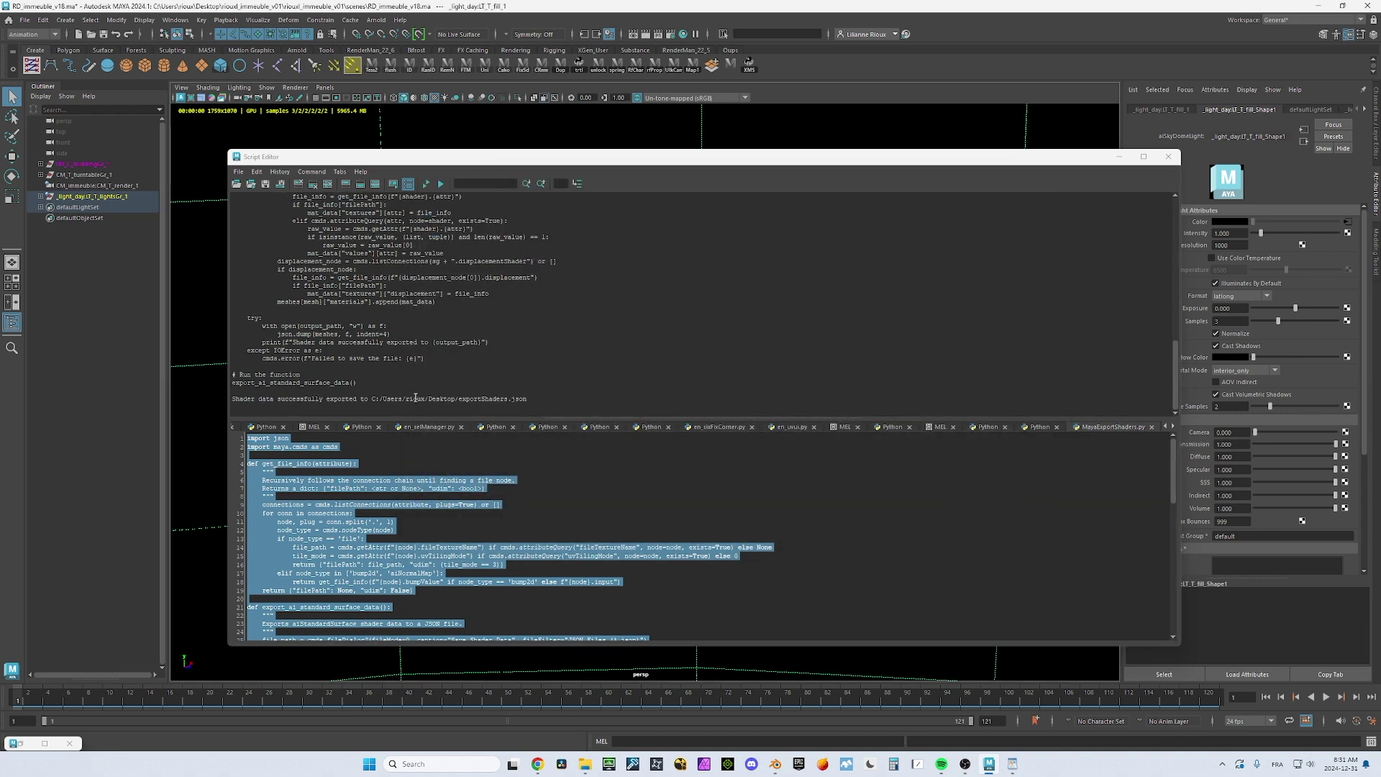
left_click(1119, 156)
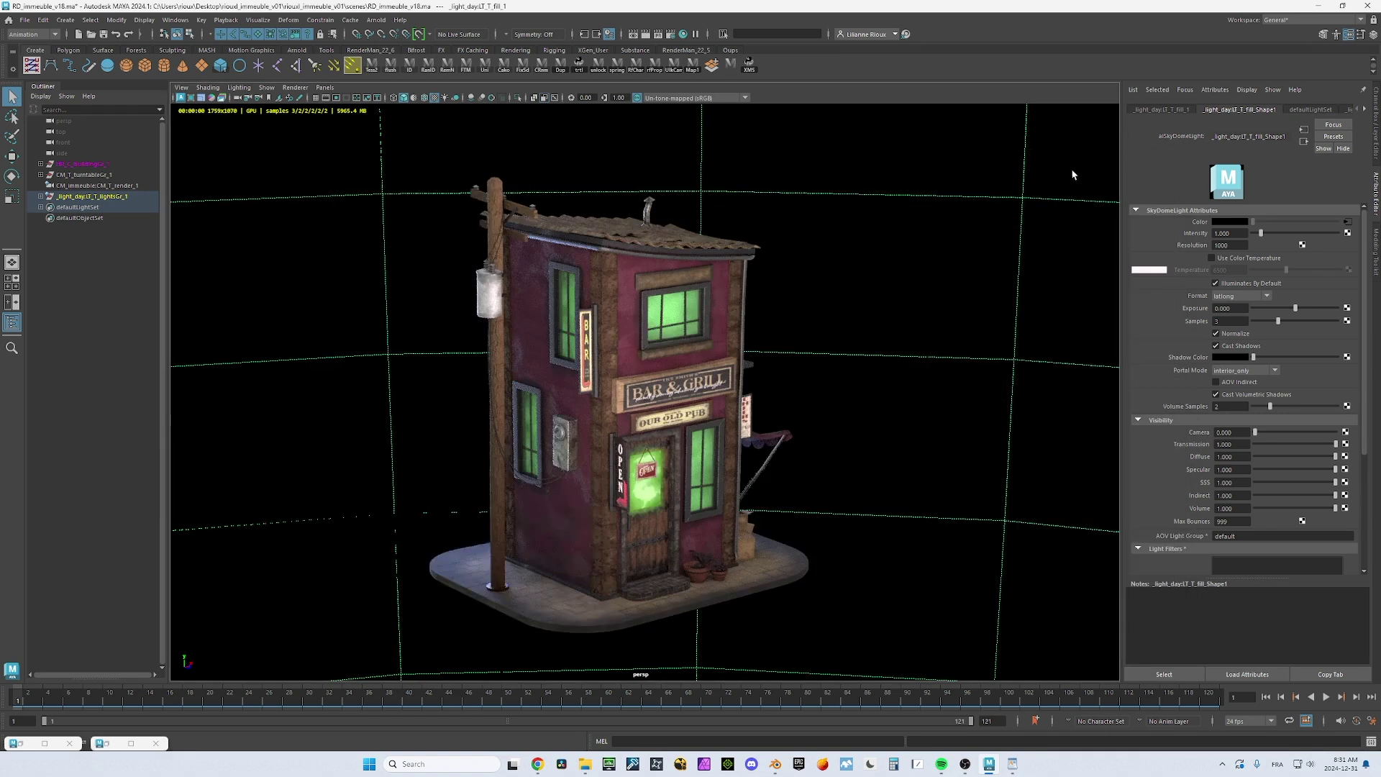
- Export the whole scene as FBX over the existing houseExport.fbx file in the project's scenes folder
left_click(24, 20)
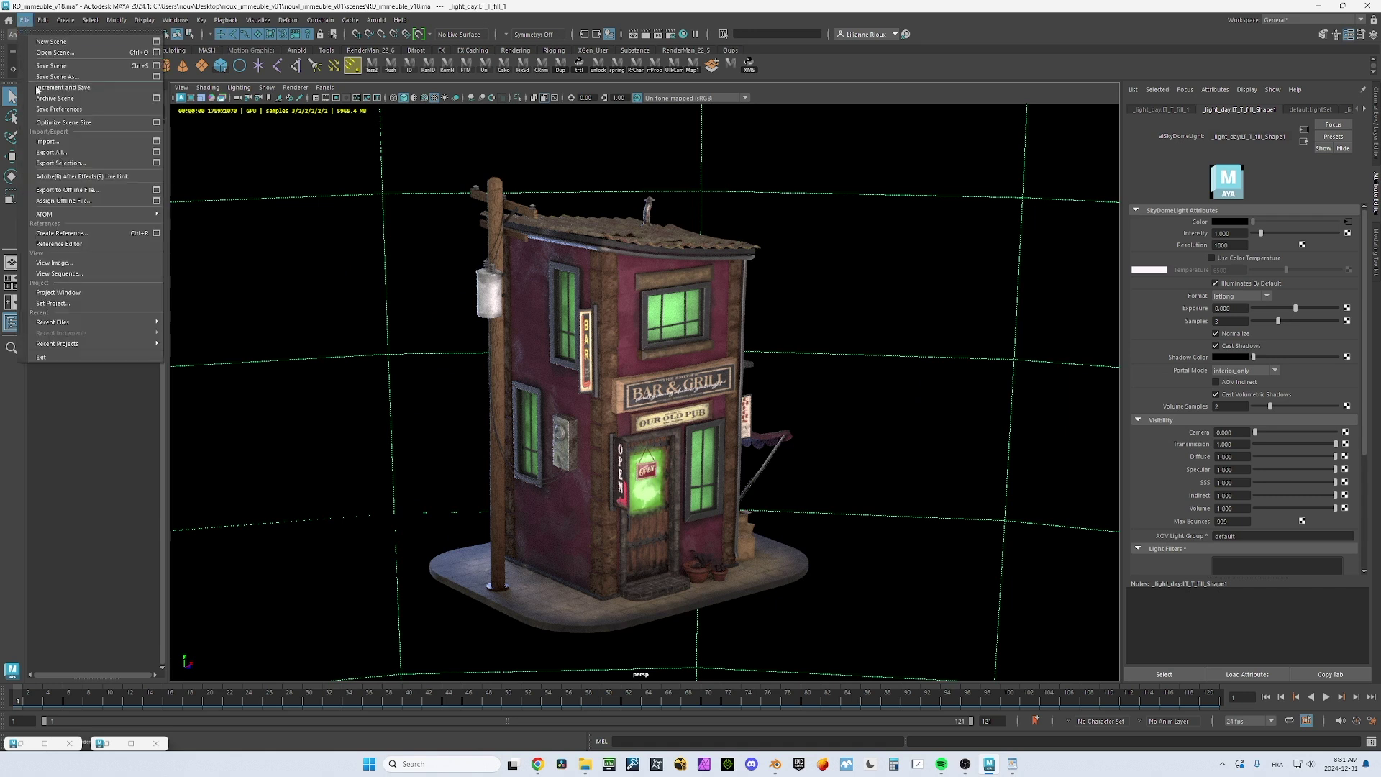
left_click(51, 152)
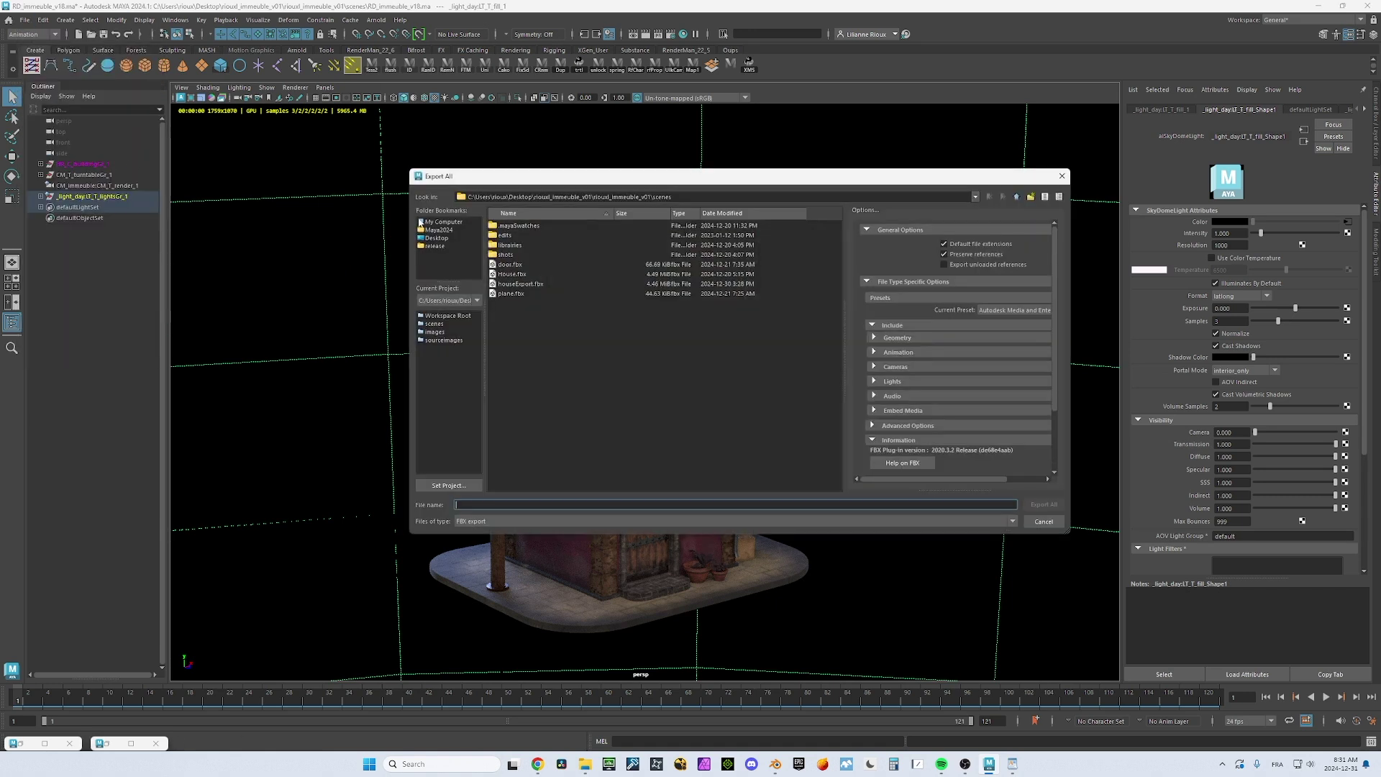
left_click(524, 285)
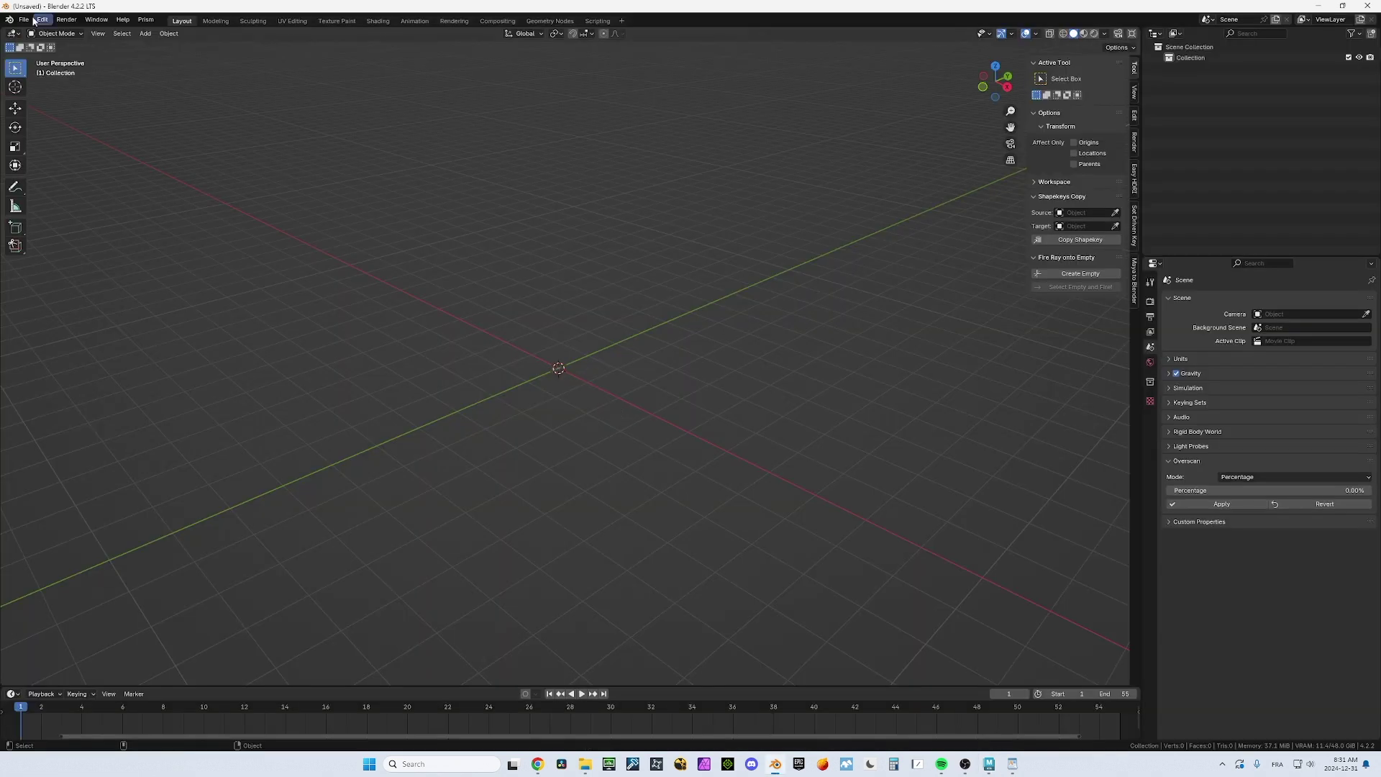
- Switch to Blender and import houseExport.fbx from the project's scenes folder
left_click(24, 19)
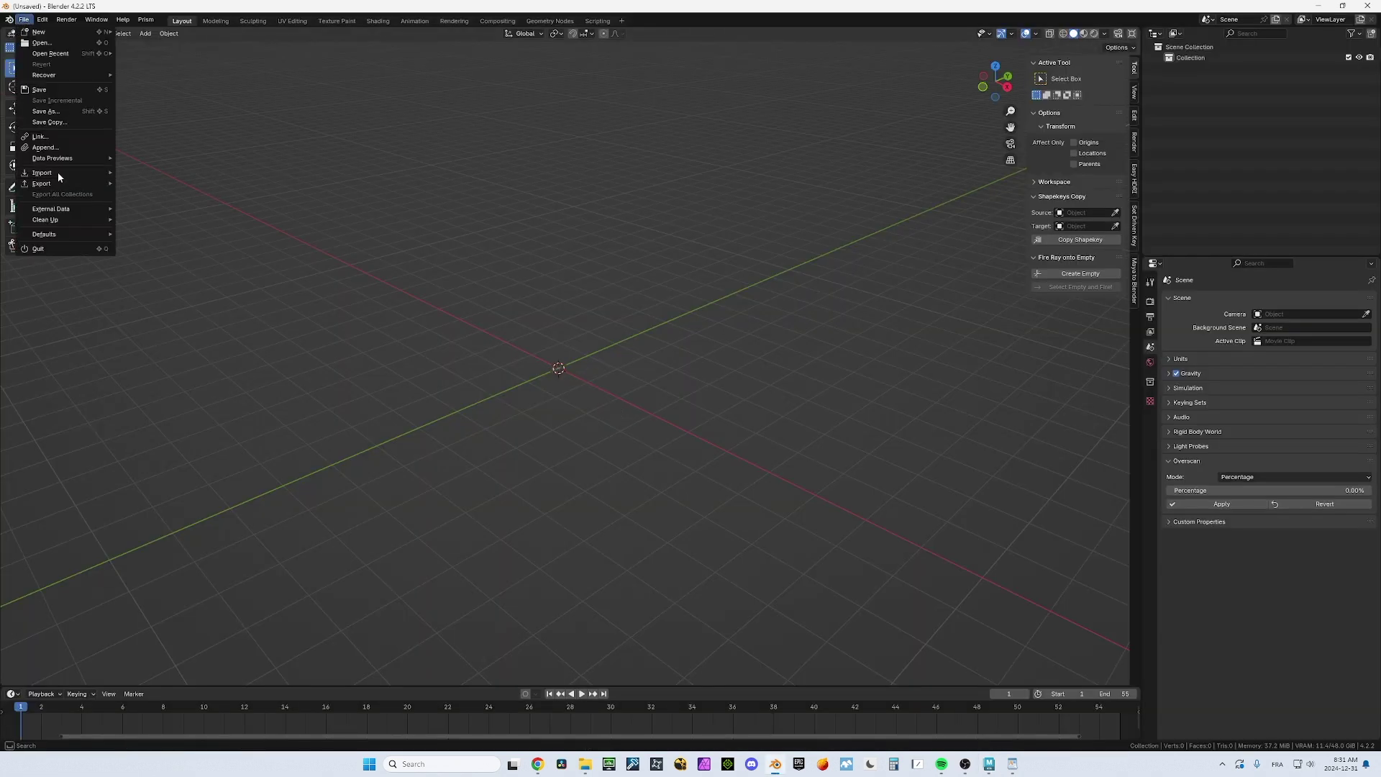
mouse_move(57, 171)
left_click(203, 269)
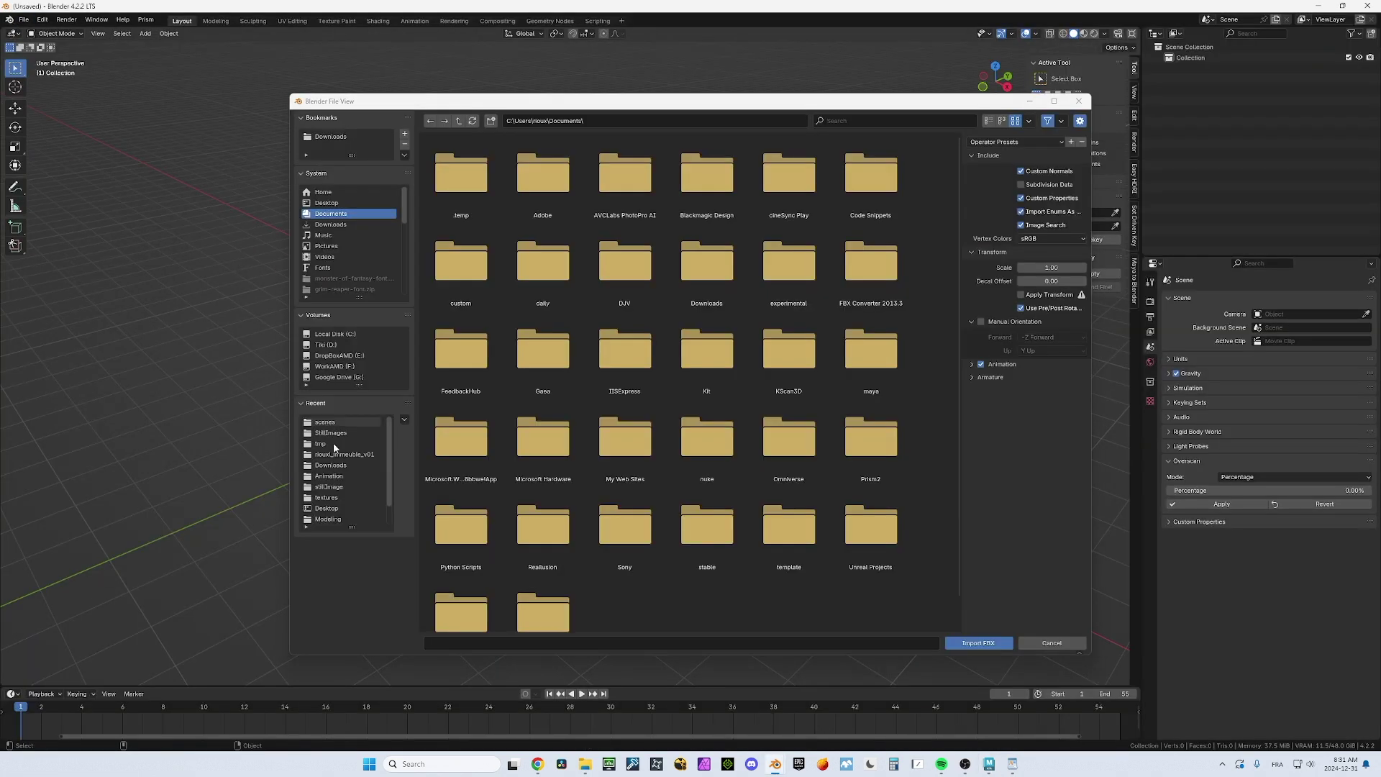
left_click(347, 455)
double_click(462, 176)
double_click(543, 180)
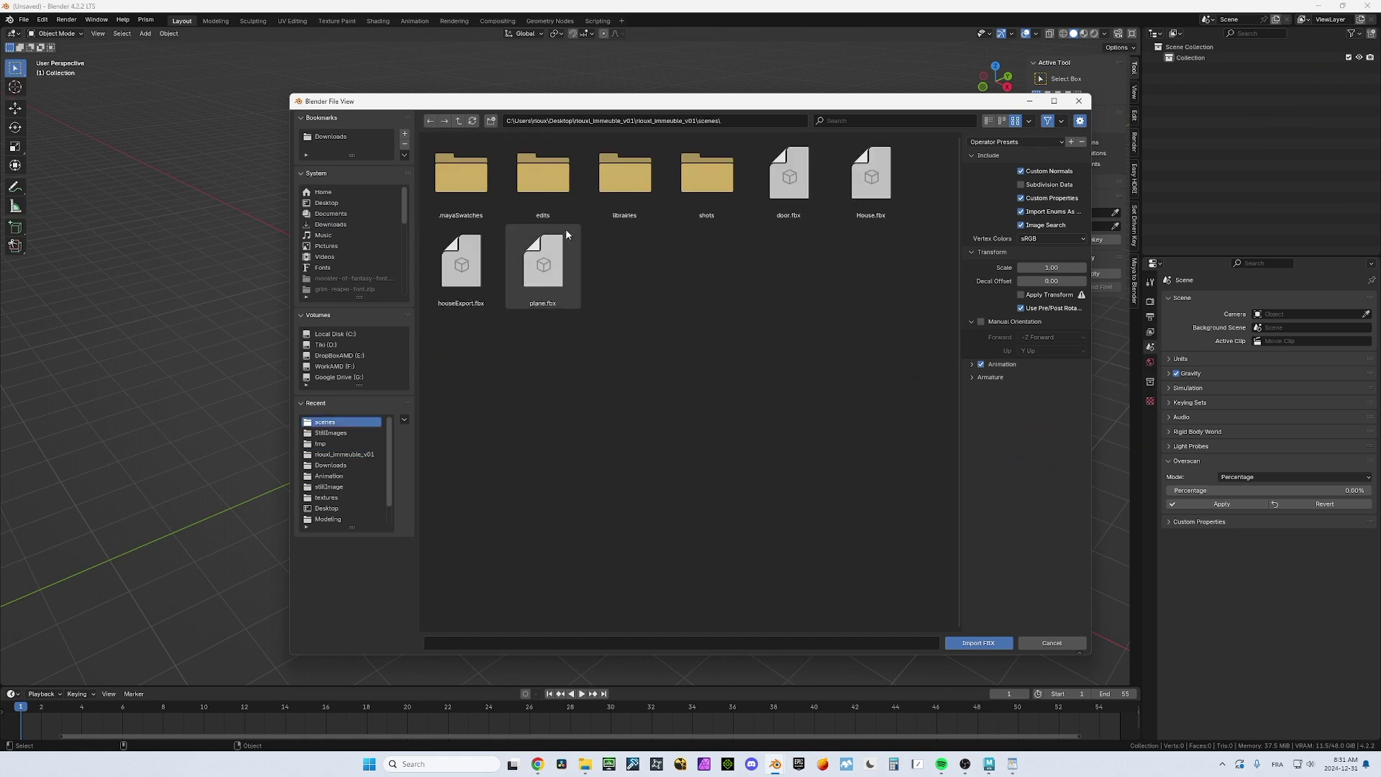
left_click(461, 261)
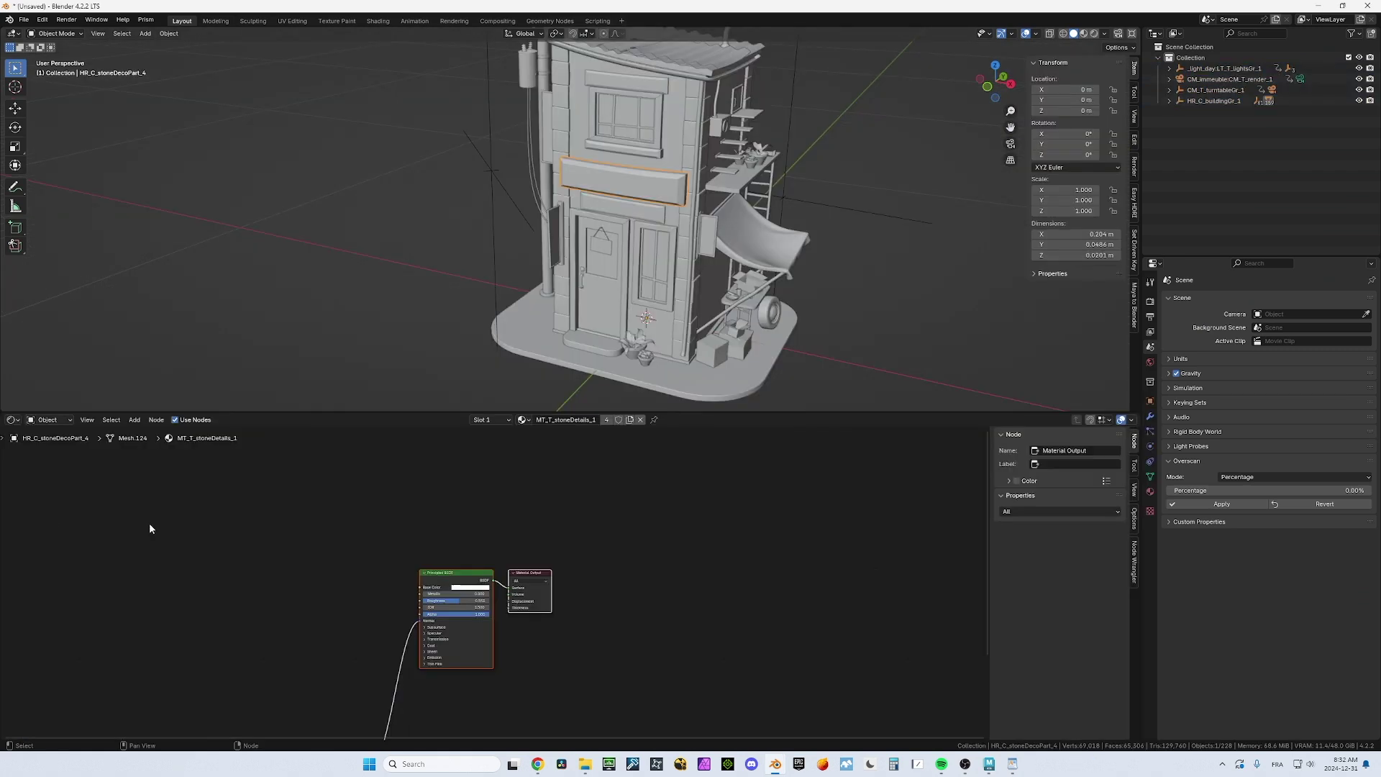
- Inspect the imported material nodes of the building's door, walls and other parts in the shader editor
middle_click_drag(479, 564, 582, 532)
left_click(599, 276)
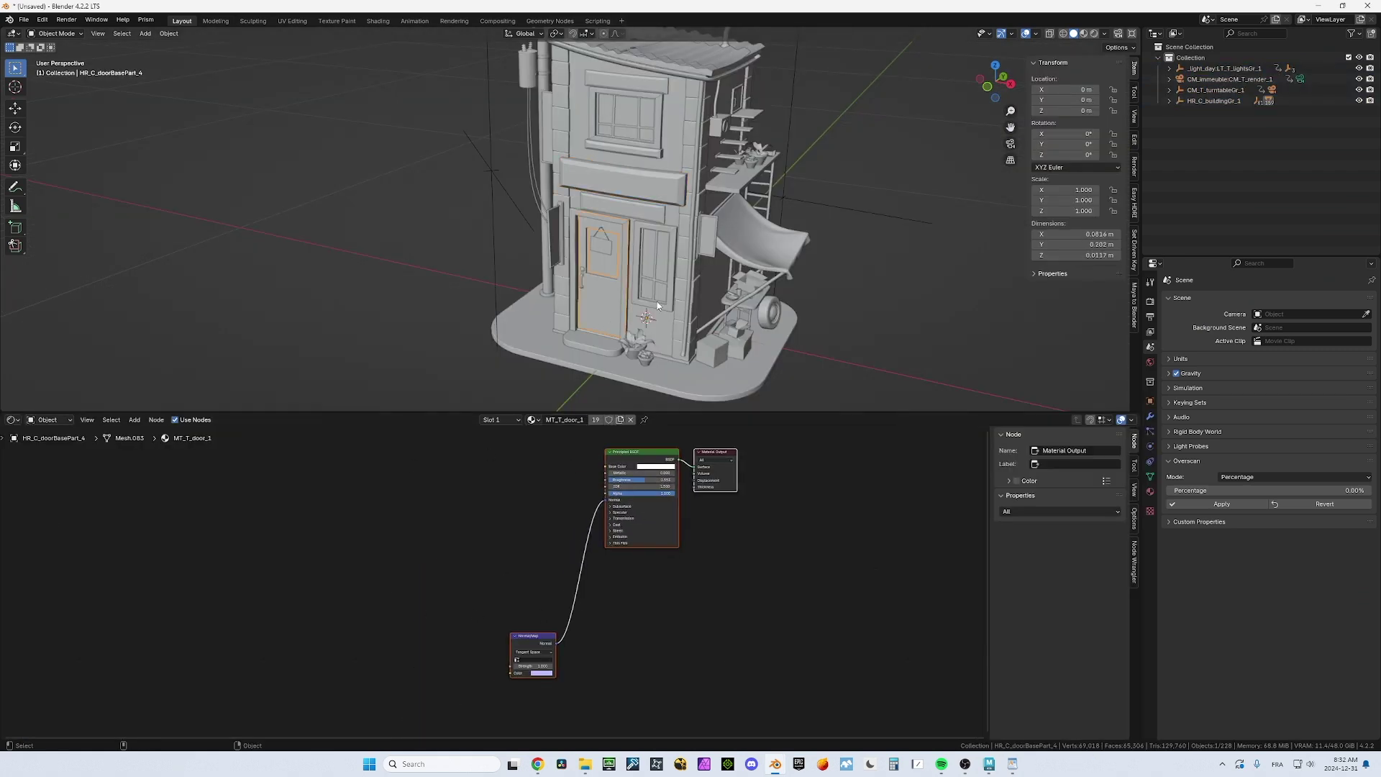
left_click(708, 144)
left_click(749, 257)
left_click(701, 238)
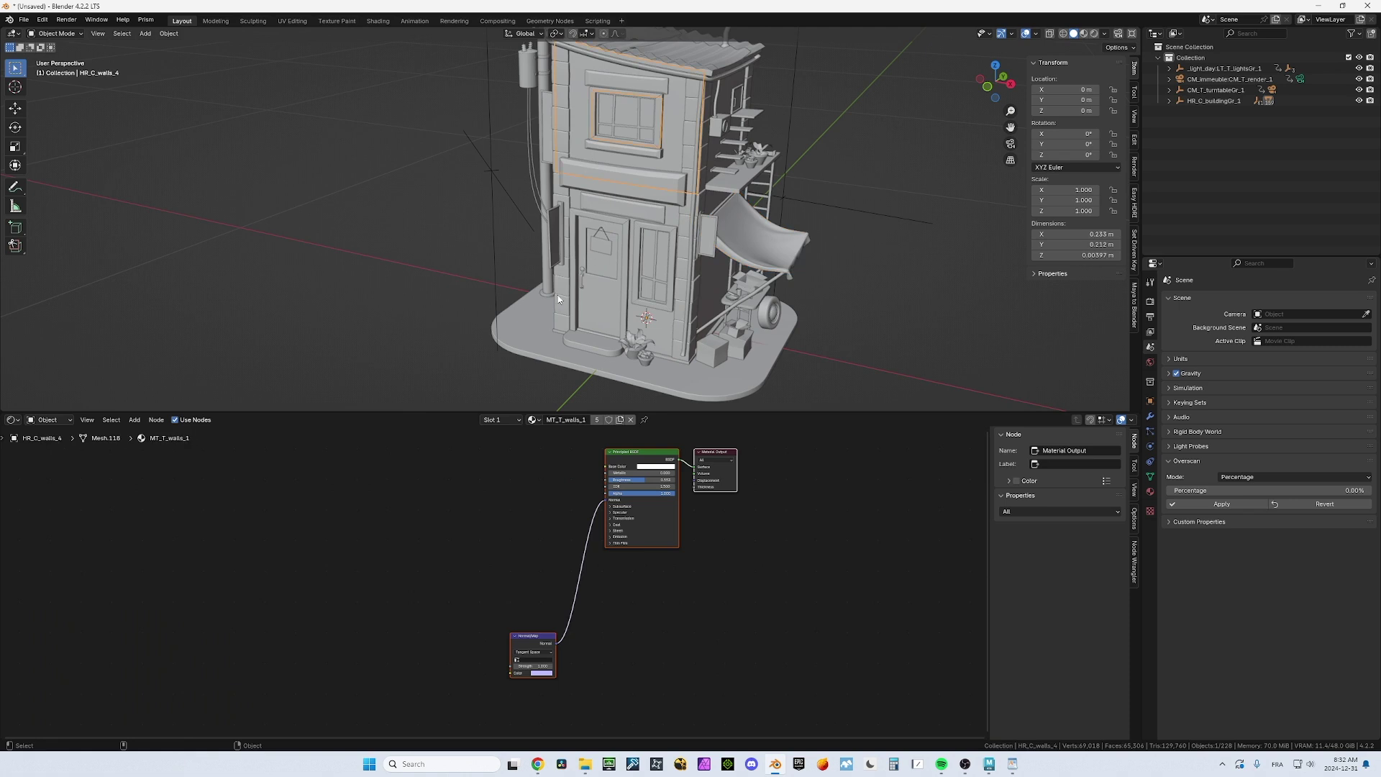
left_click(913, 244)
middle_click_drag(913, 244, 784, 273)
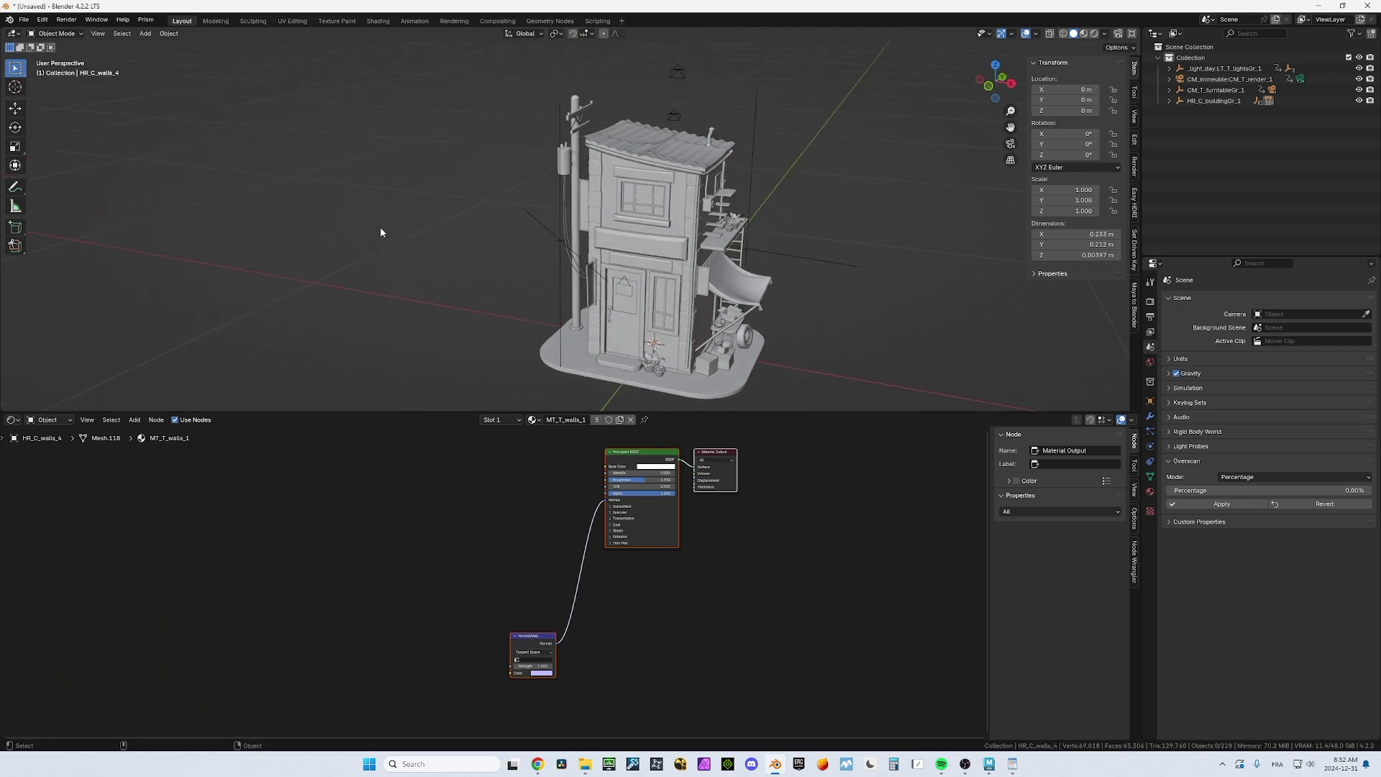
- Import the Maya shader file exportShaders.json from the Desktop
left_click(24, 20)
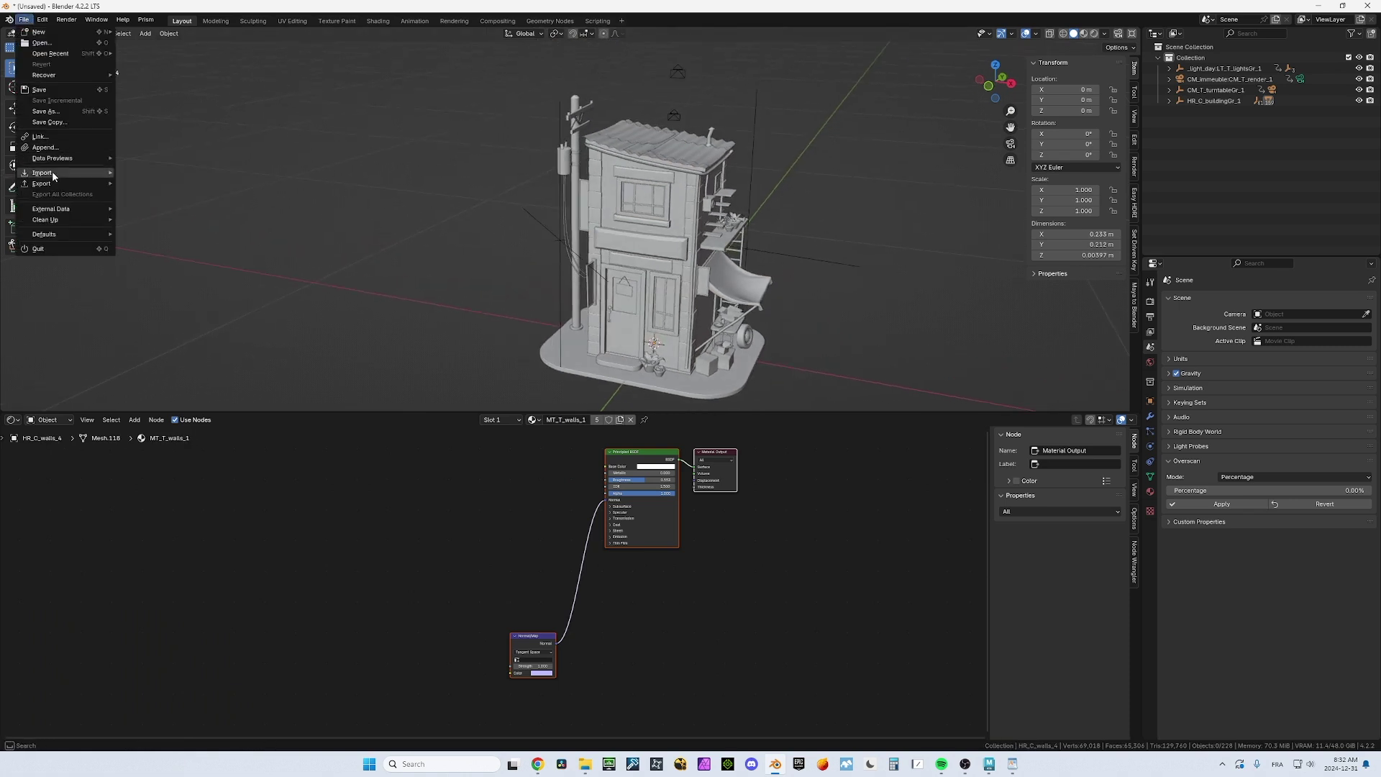
mouse_move(69, 177)
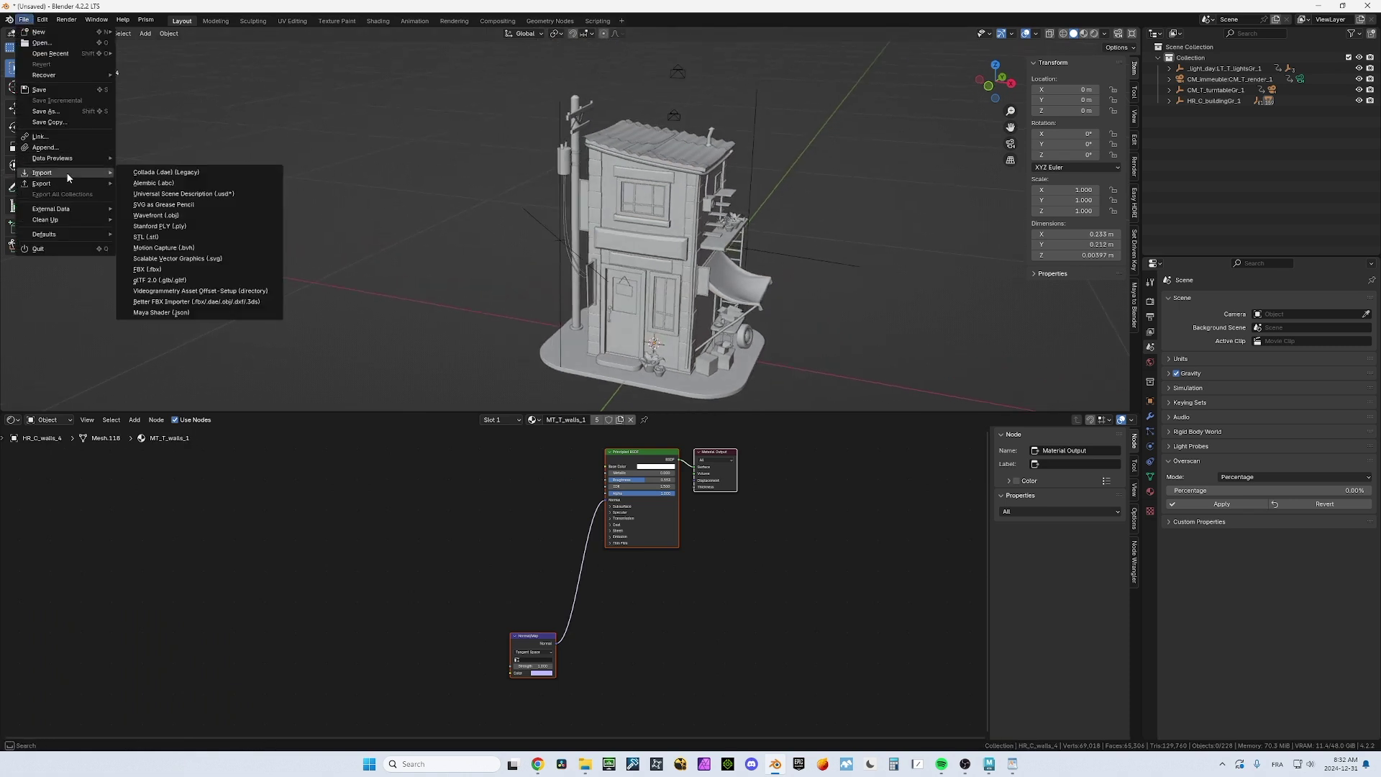
left_click(176, 313)
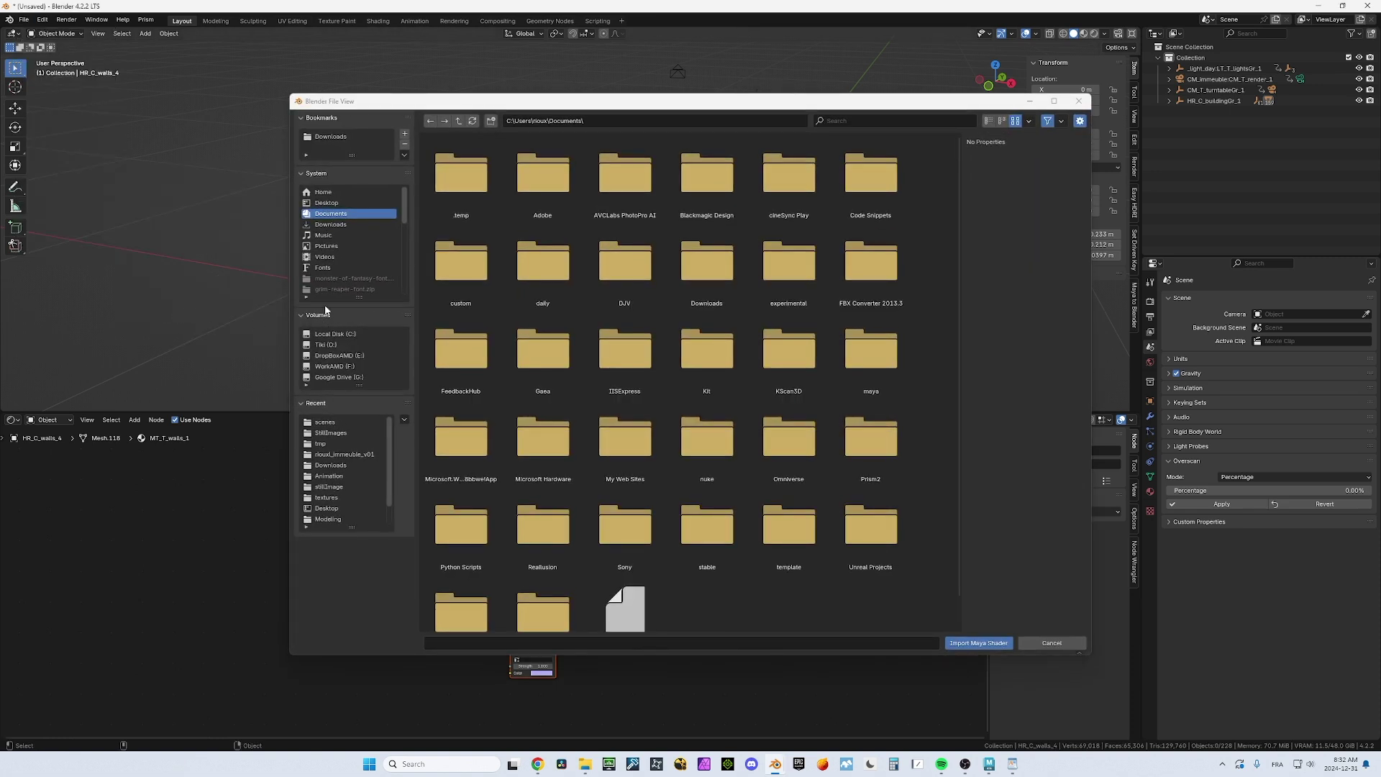
left_click(326, 202)
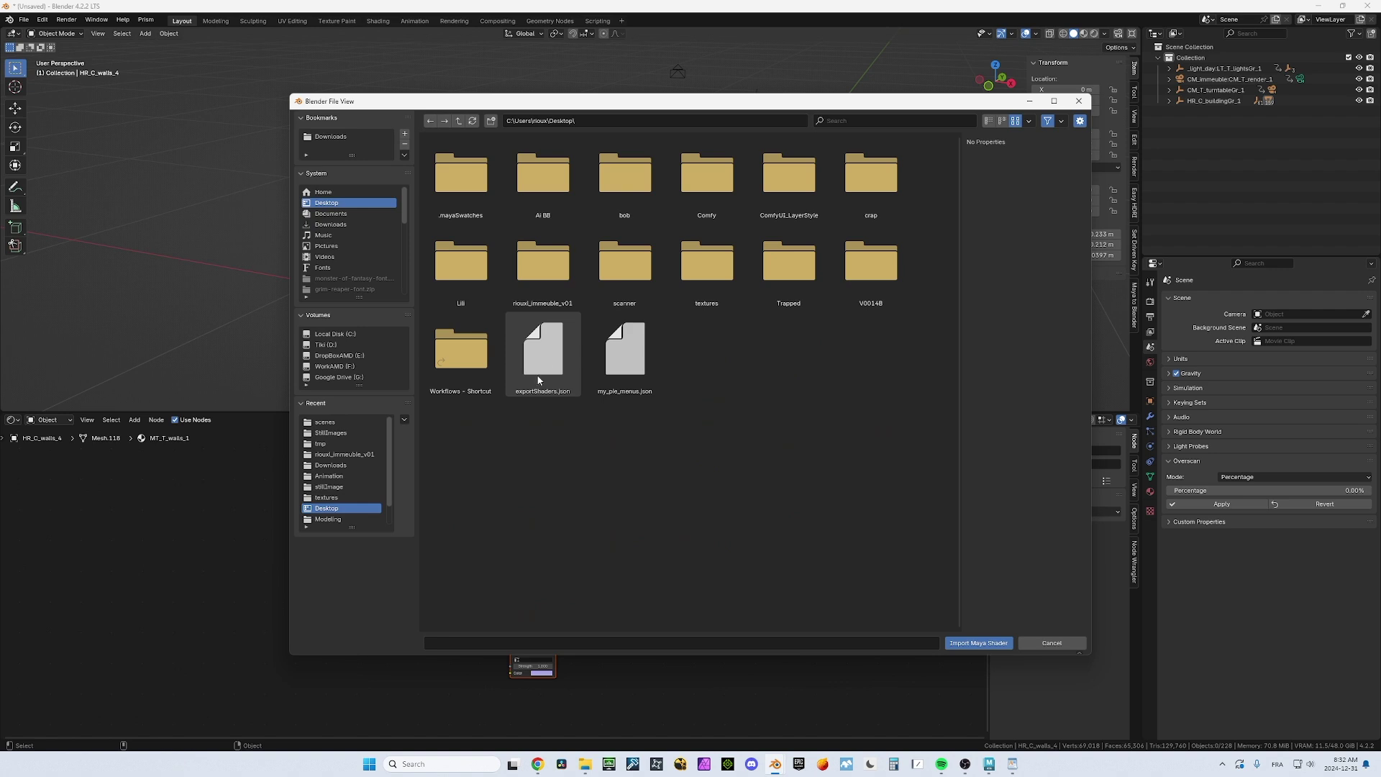
double_click(550, 364)
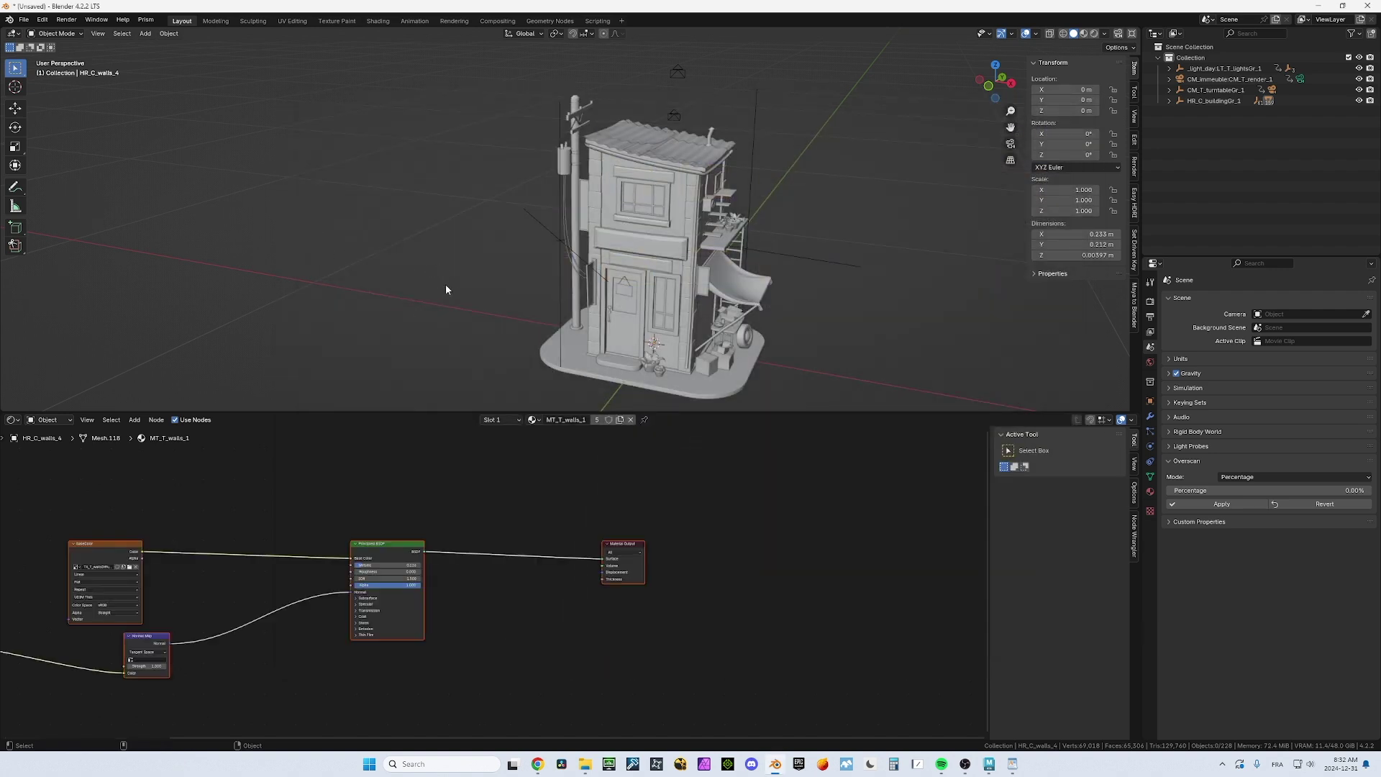
- Check the walls material's node network, select the door and display the viewport in rendered shading
scroll(420, 496, "down", 2)
middle_click_drag(420, 494, 653, 495)
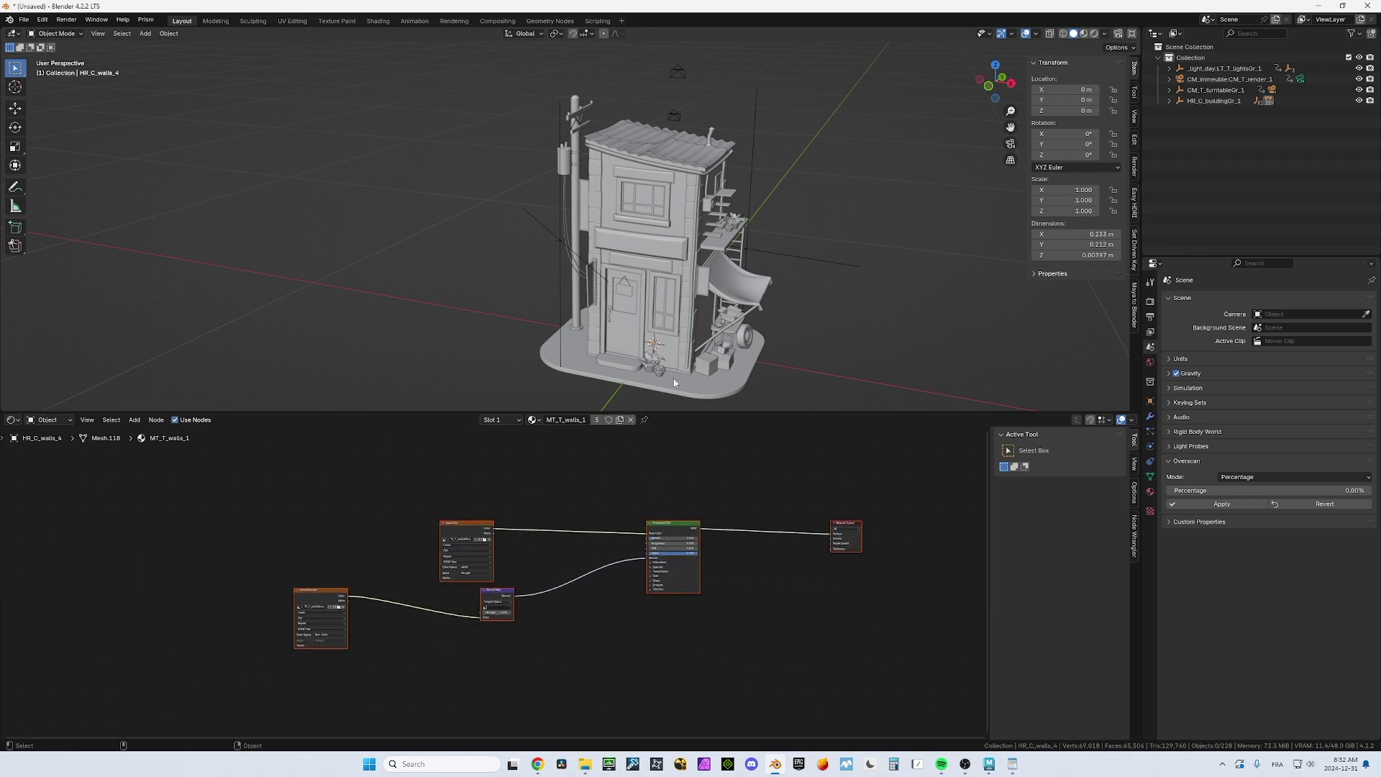
left_click(654, 279)
left_click(639, 292)
left_click(639, 291)
left_click(639, 291)
left_click(640, 291)
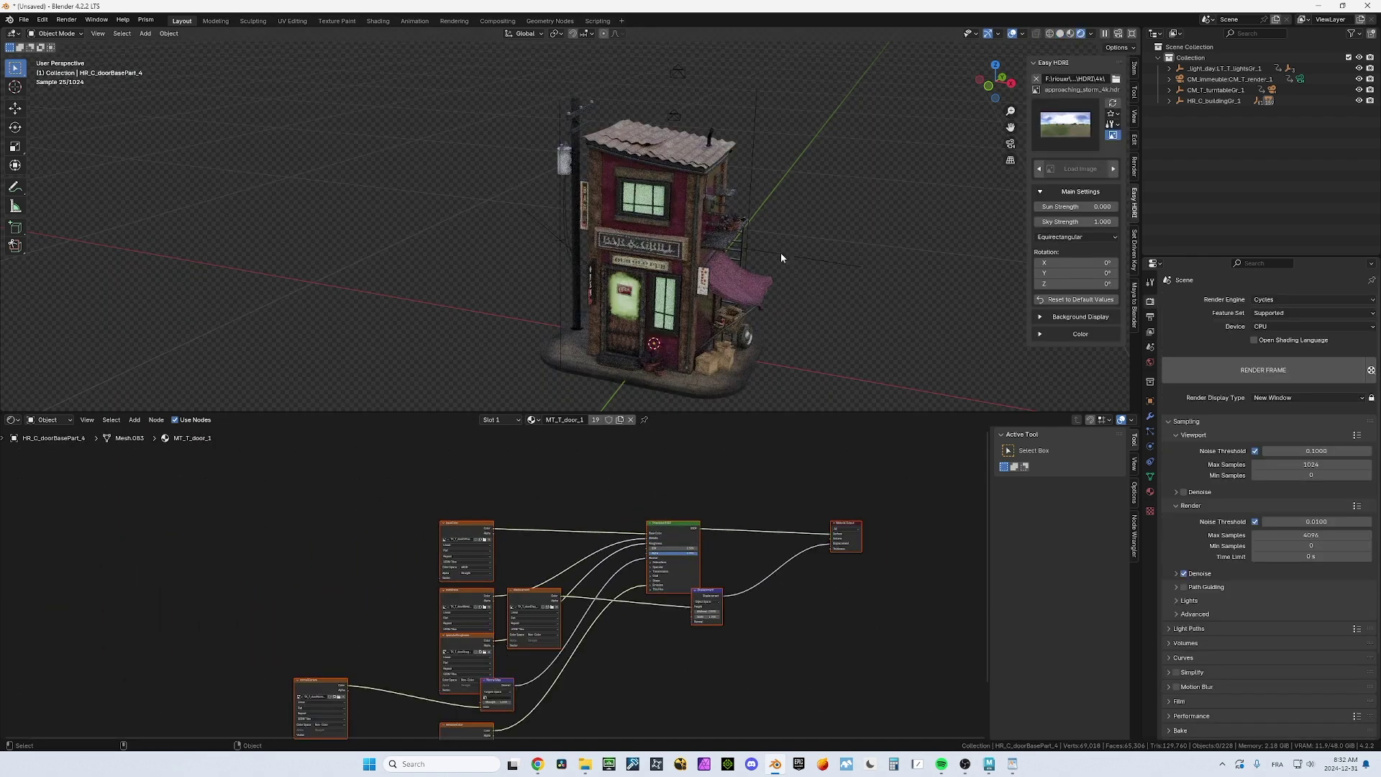
- Examine the rendered building and the door's texture and displacement nodes, and select the electric pole to show its material
middle_click_drag(780, 253, 740, 252)
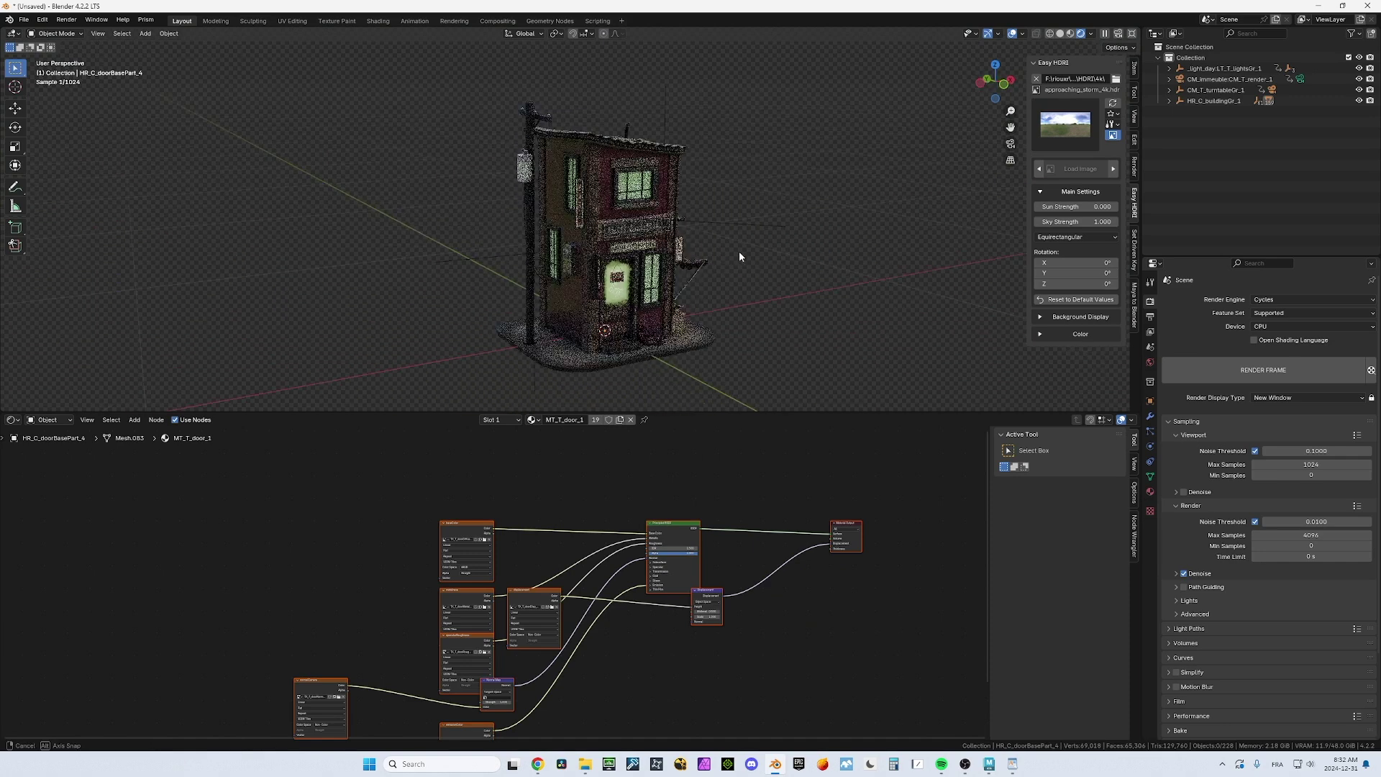
scroll(676, 568, "up", 2)
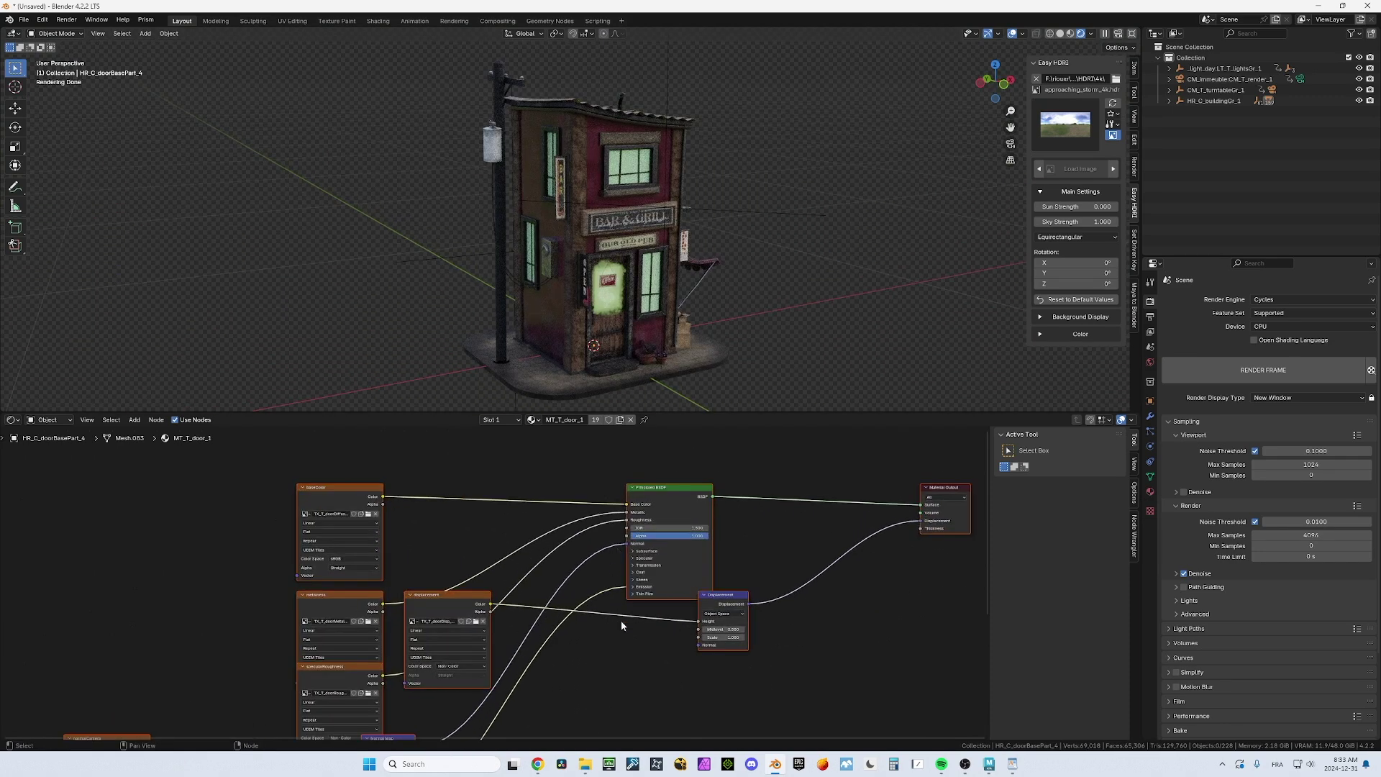
scroll(629, 600, "up", 1)
scroll(548, 283, "up", 4)
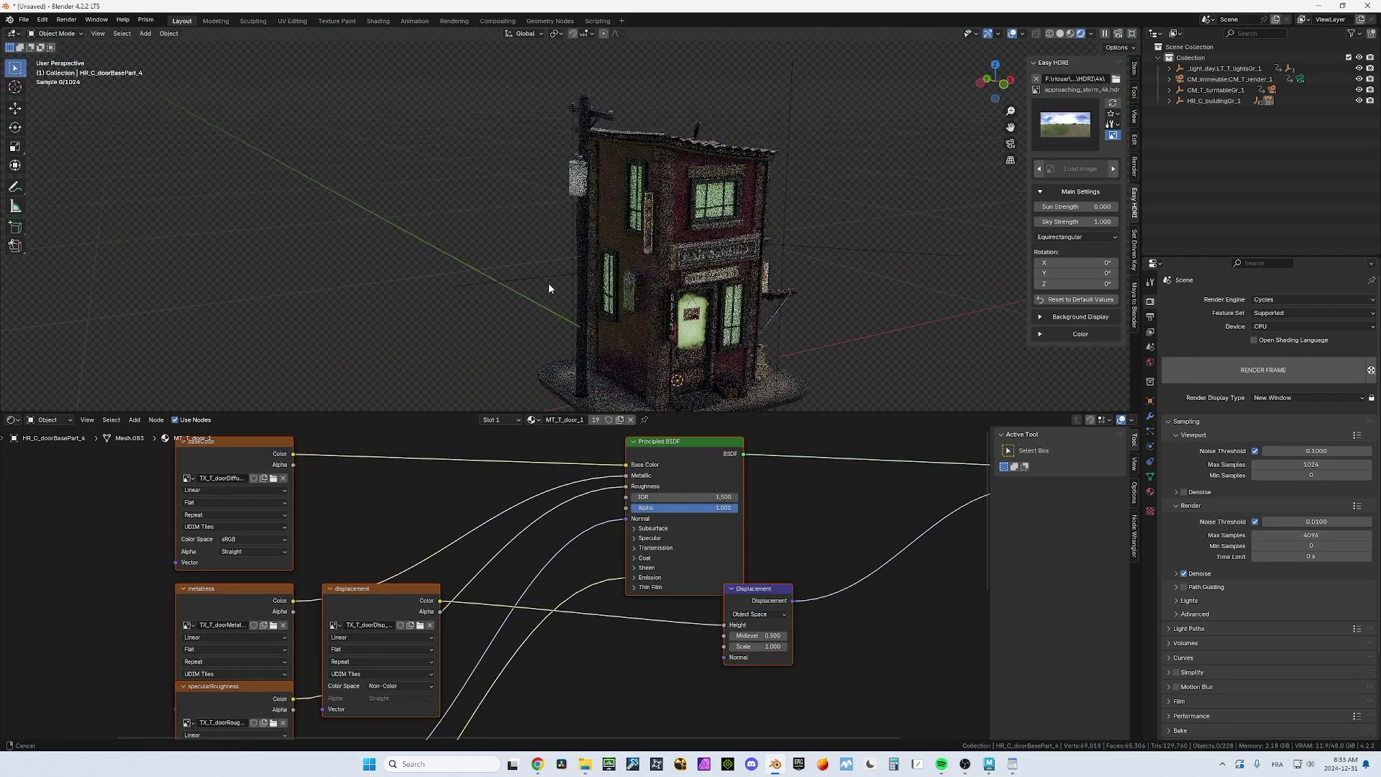
left_click(617, 195)
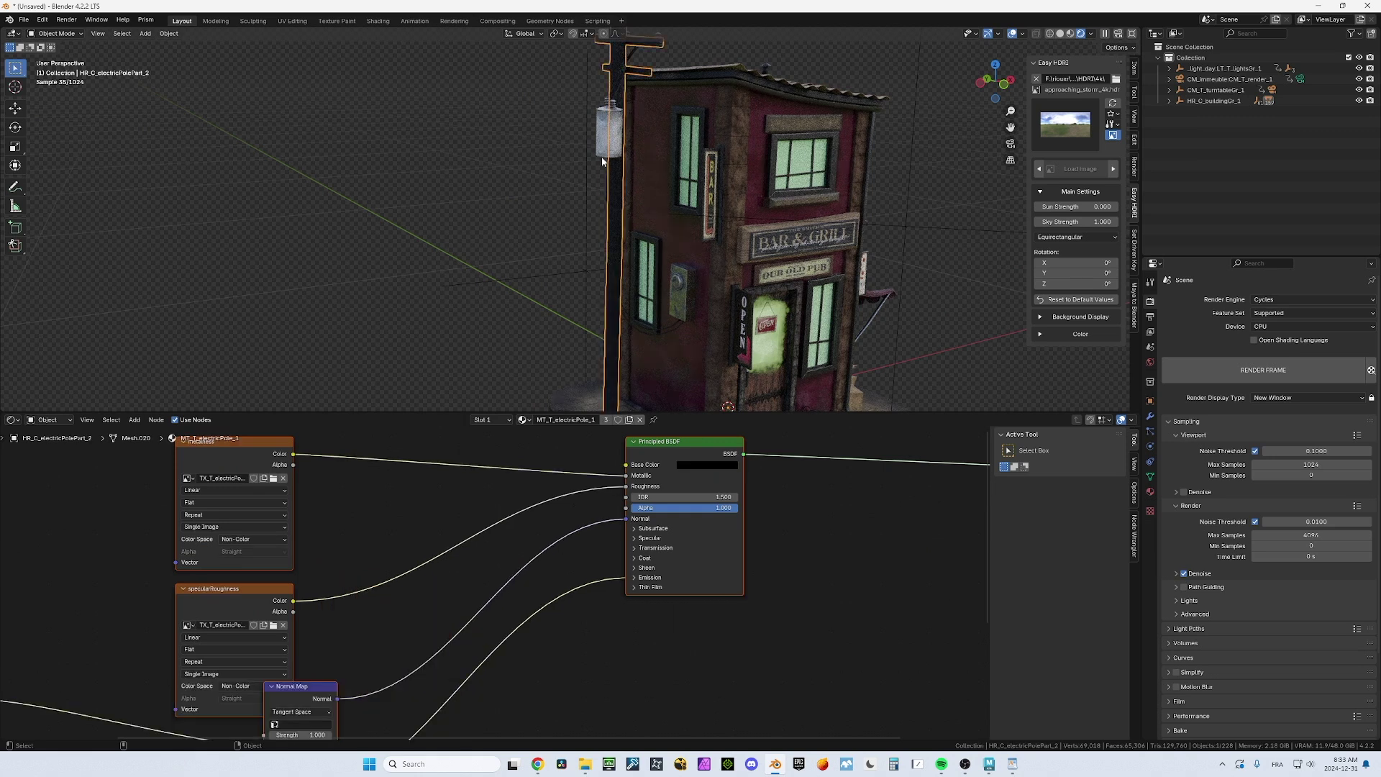
- Switch to Maya, select the electric pole and graph its material network in Hypershade
left_click(989, 764)
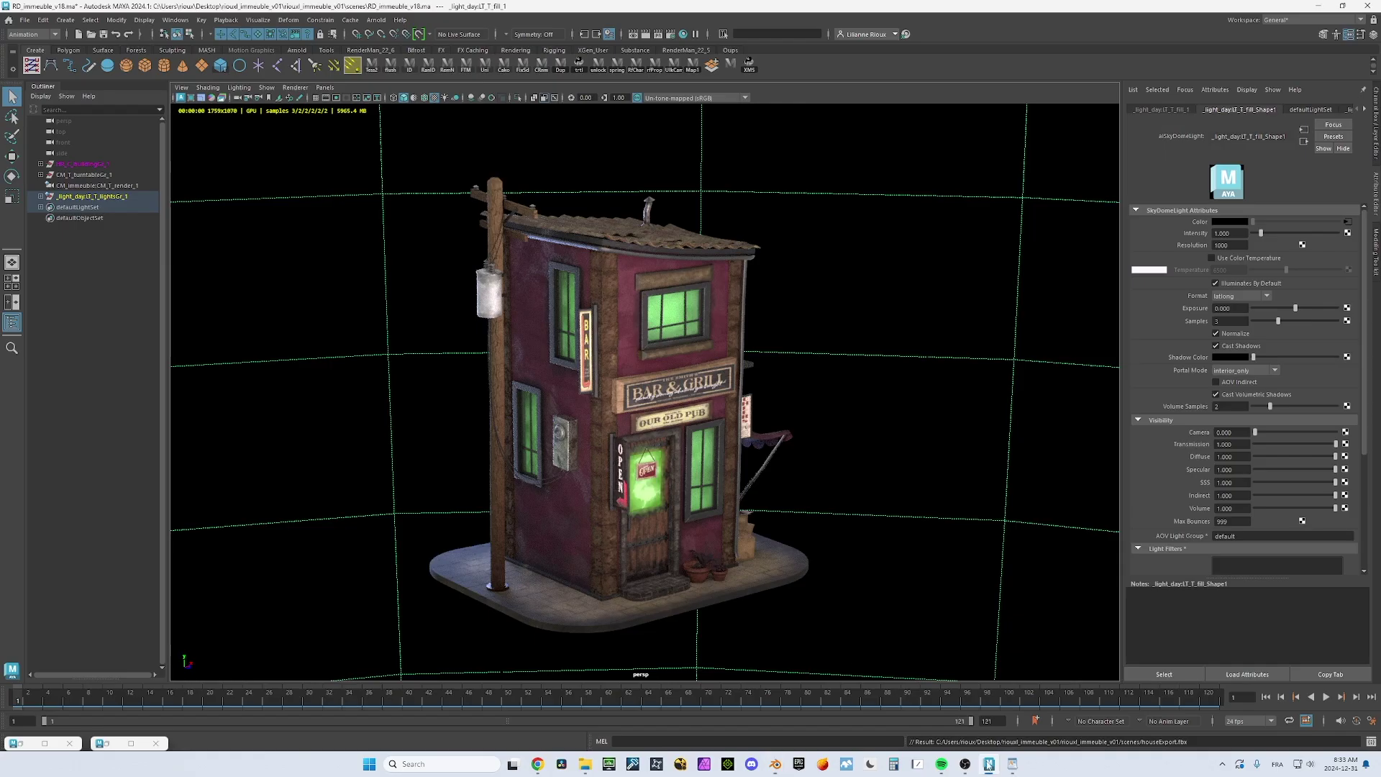
left_click(498, 392)
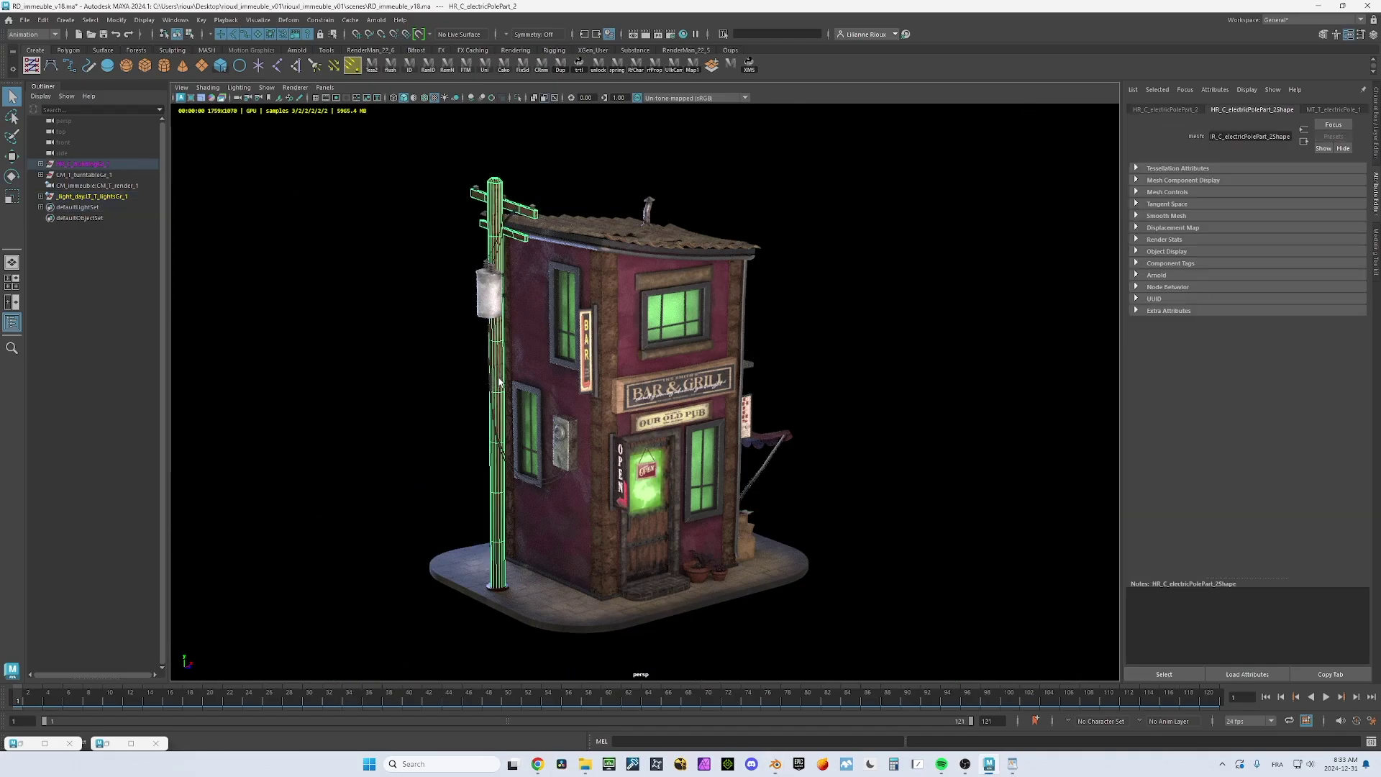
right_click_drag(748, 259, 709, 272)
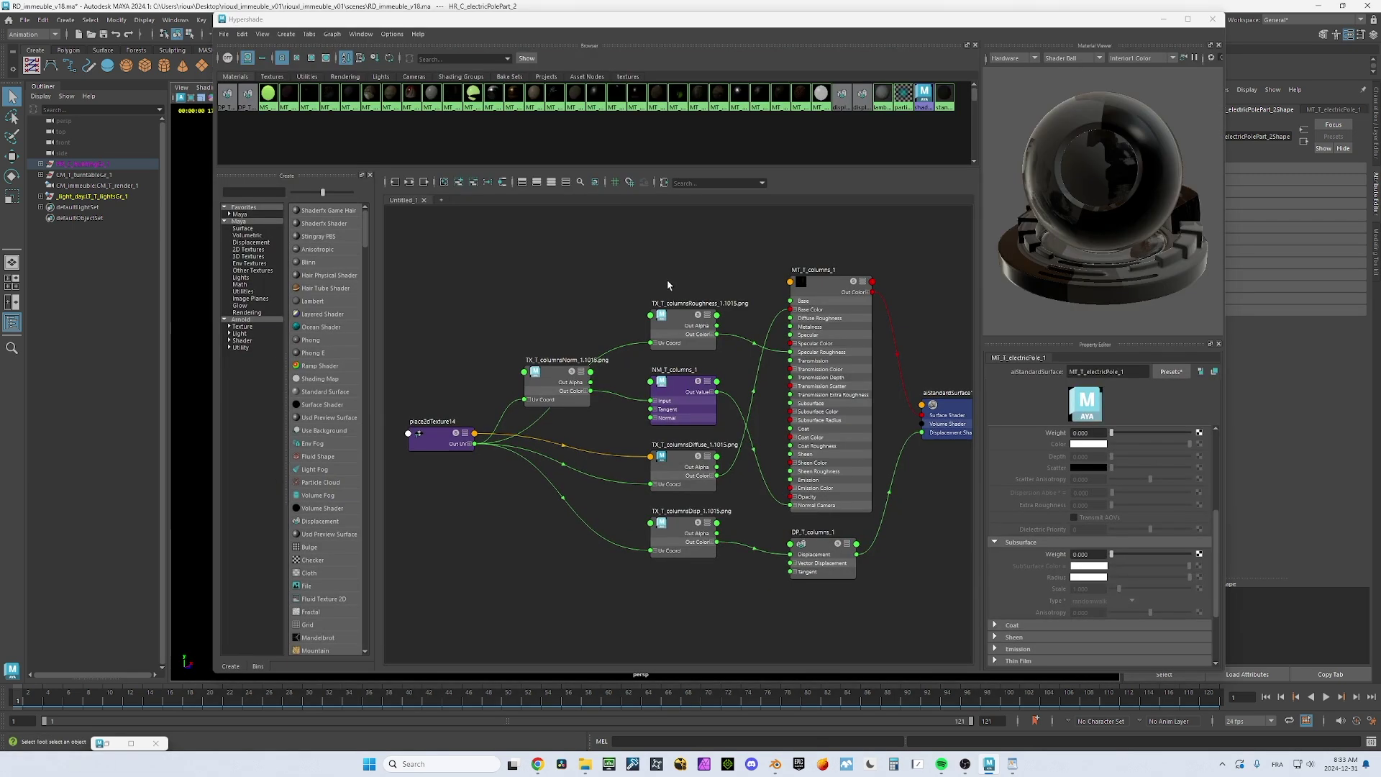
left_click(502, 182)
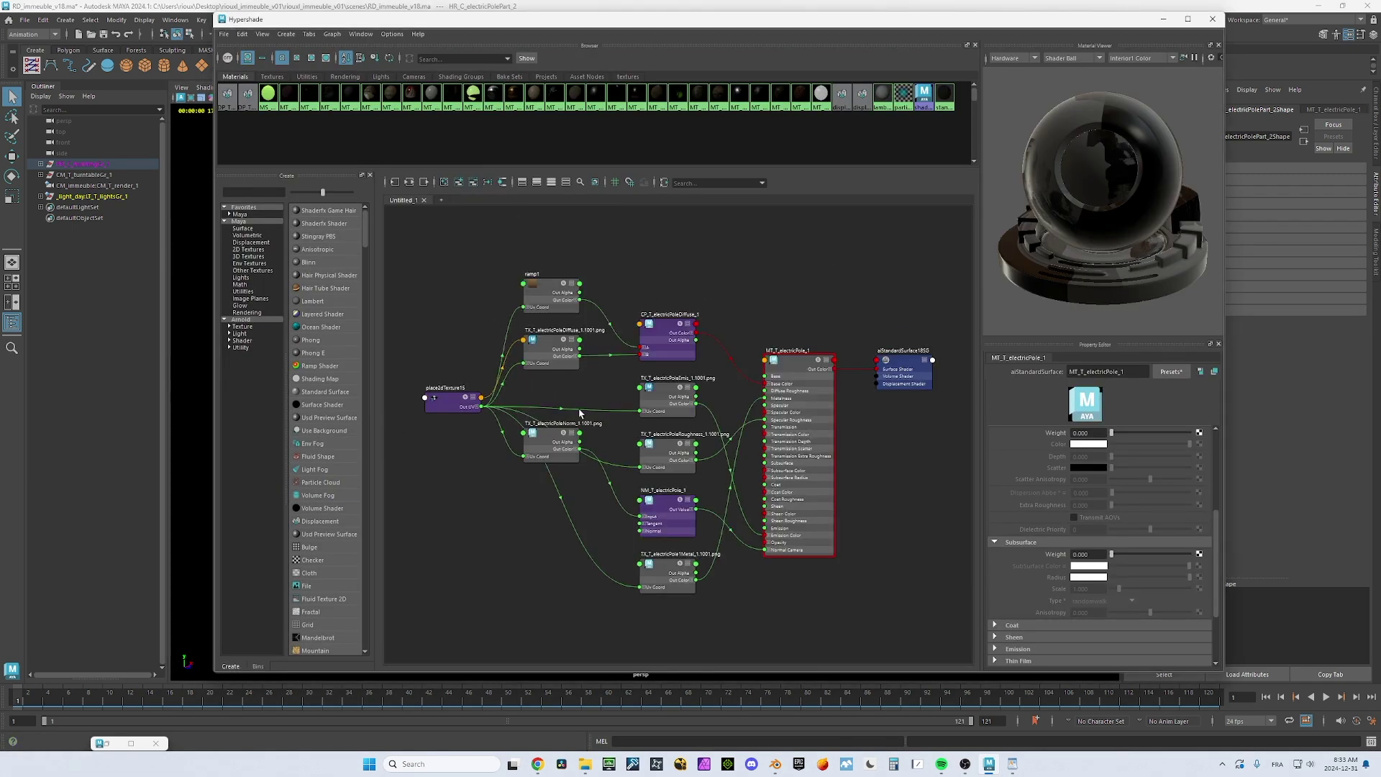
- Examine the electric pole's shader network, moving the CP_T_electricPoleDiffuse_1 composite node slightly upward, and minimise Hypershade
scroll(637, 386, "up", 2)
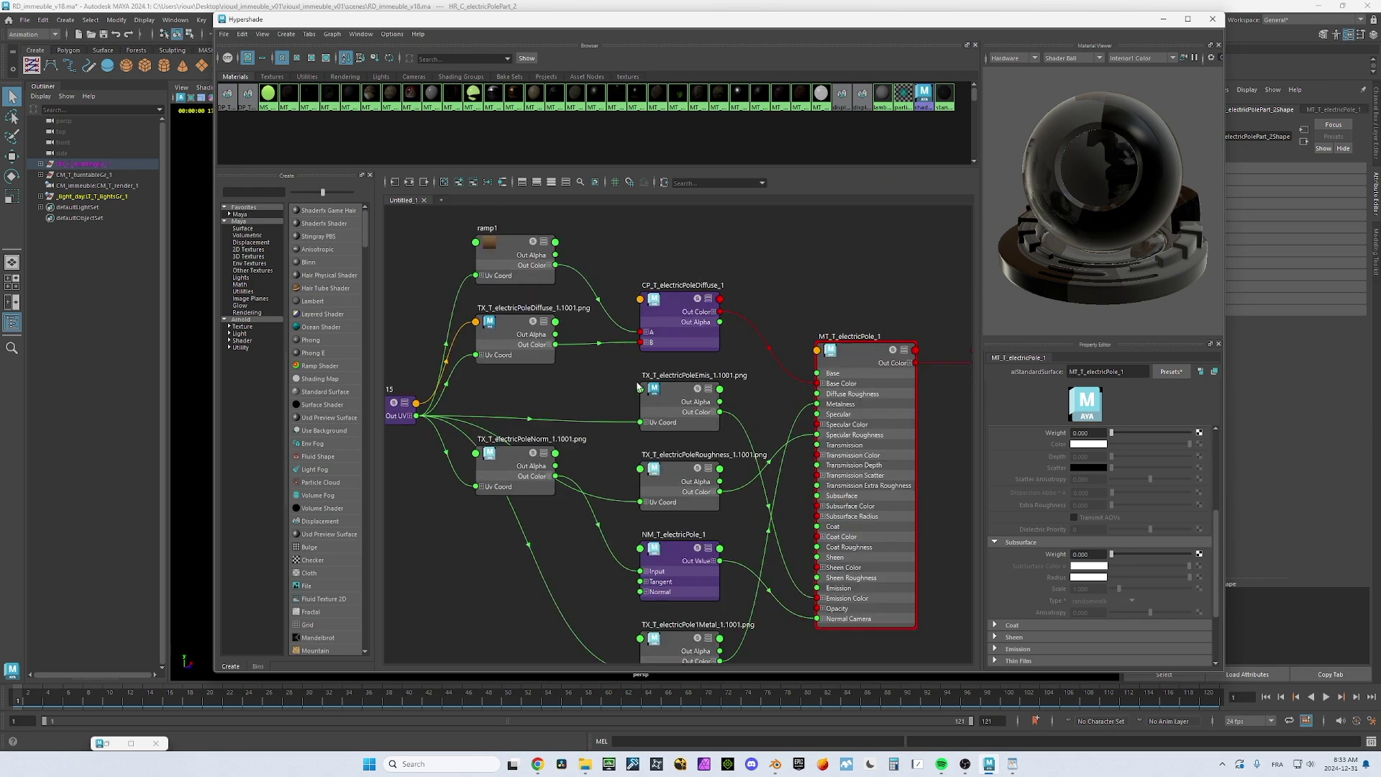
middle_click_drag(617, 367, 661, 369)
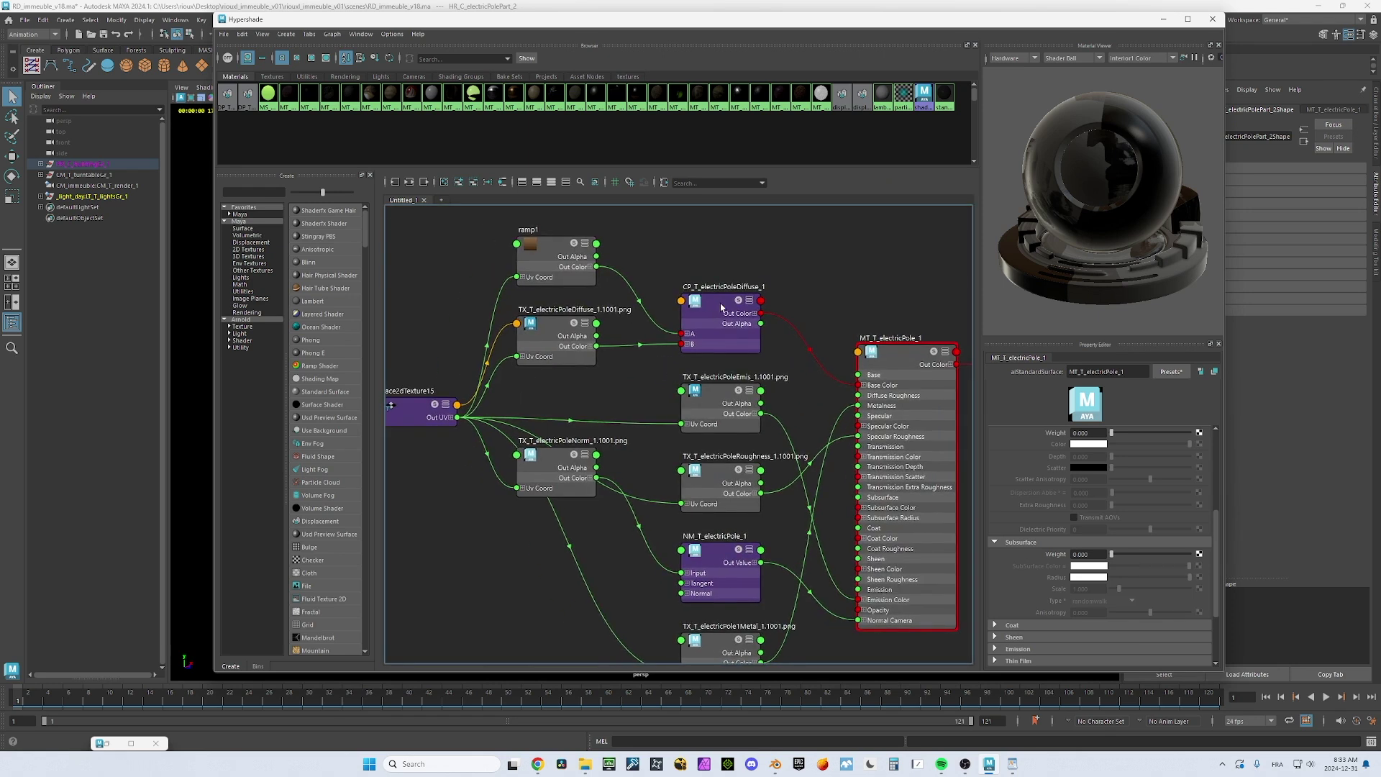
left_click_drag(722, 308, 715, 274)
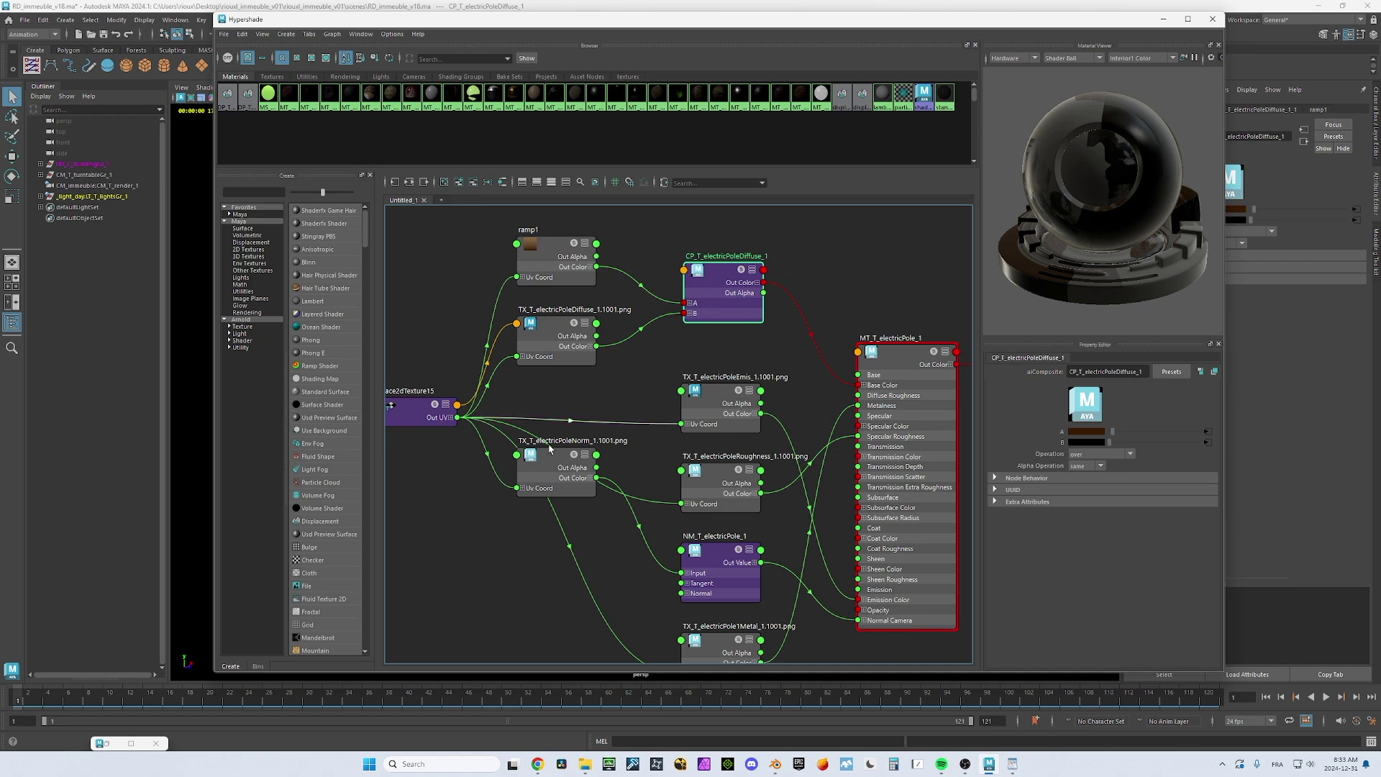
left_click(1164, 19)
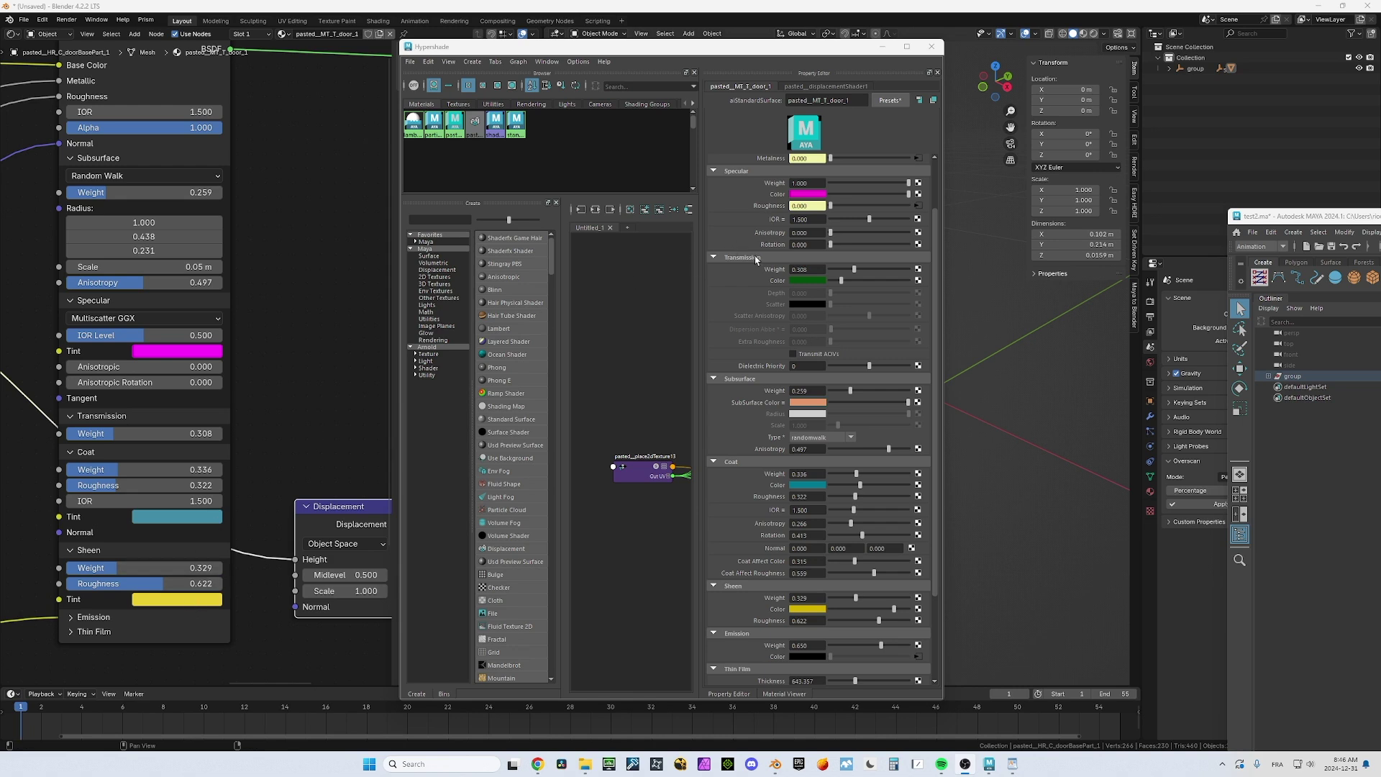
- Compare the door's Principled BSDF settings in Blender with its aiStandardSurface attributes in Maya
scroll(165, 415, "down", 1)
scroll(165, 413, "down", 2)
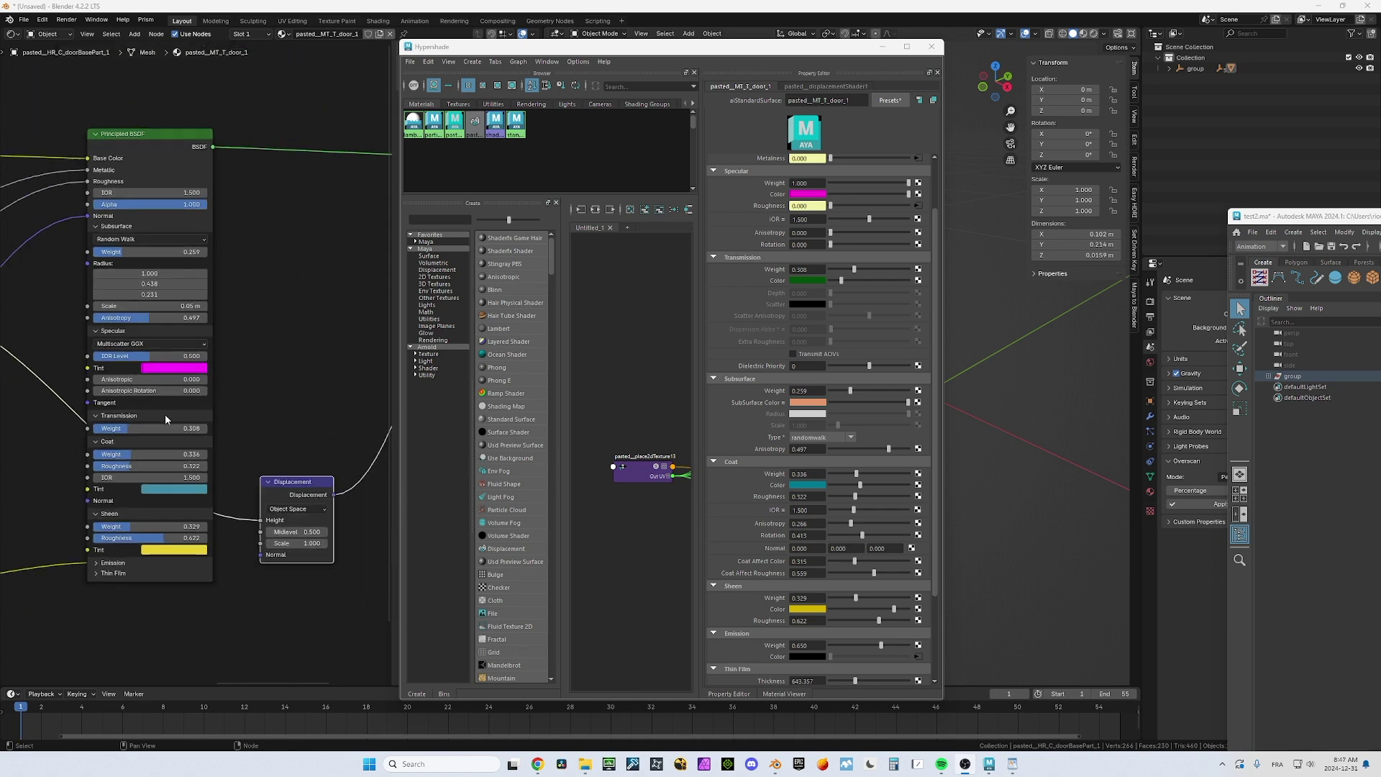
scroll(165, 415, "up", 3)
scroll(166, 415, "down", 2)
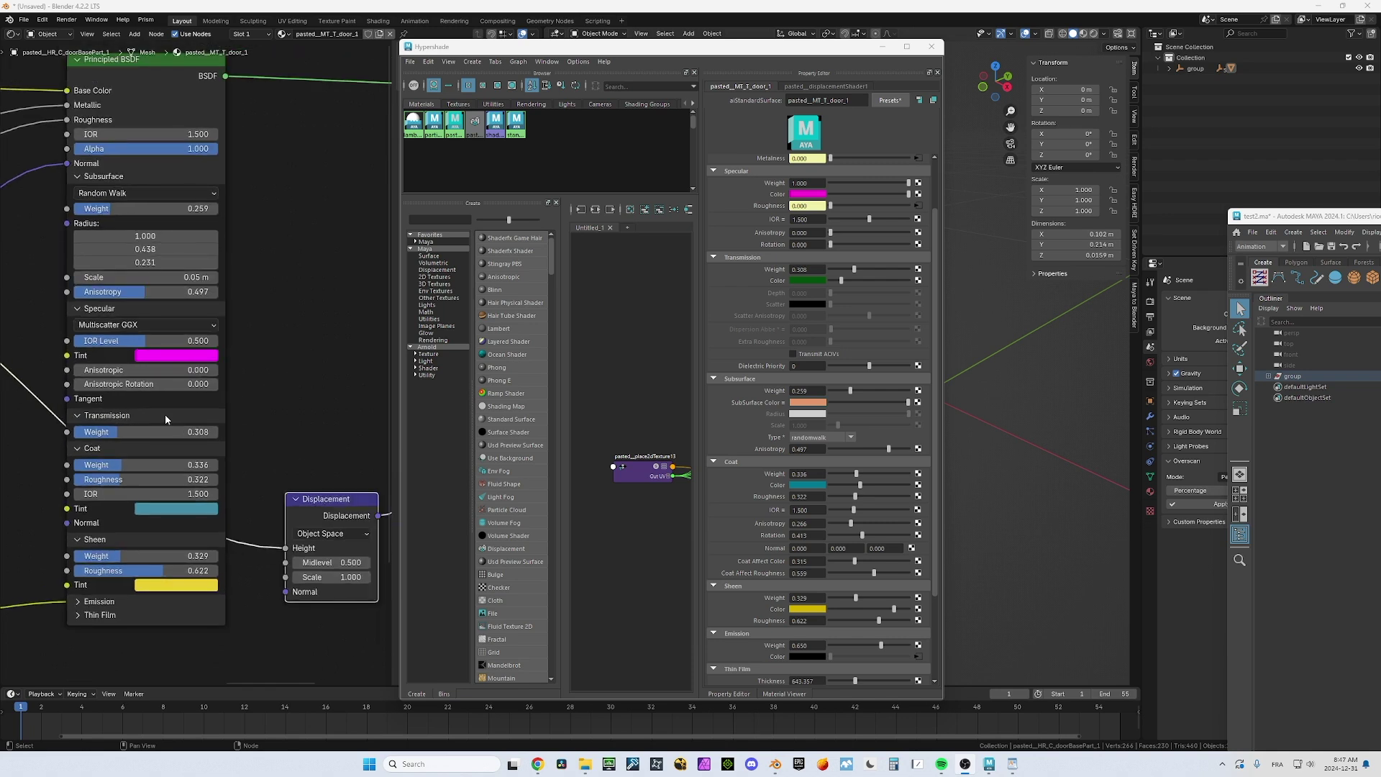